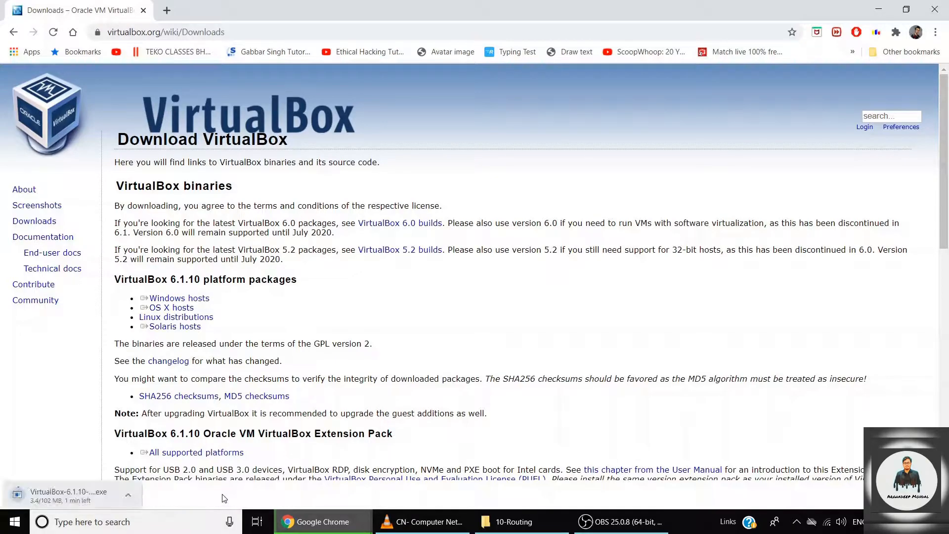
Cancel the VirtualBox 6.1.10 installer download from the download shelf and open a new tab.
right_click(94, 499)
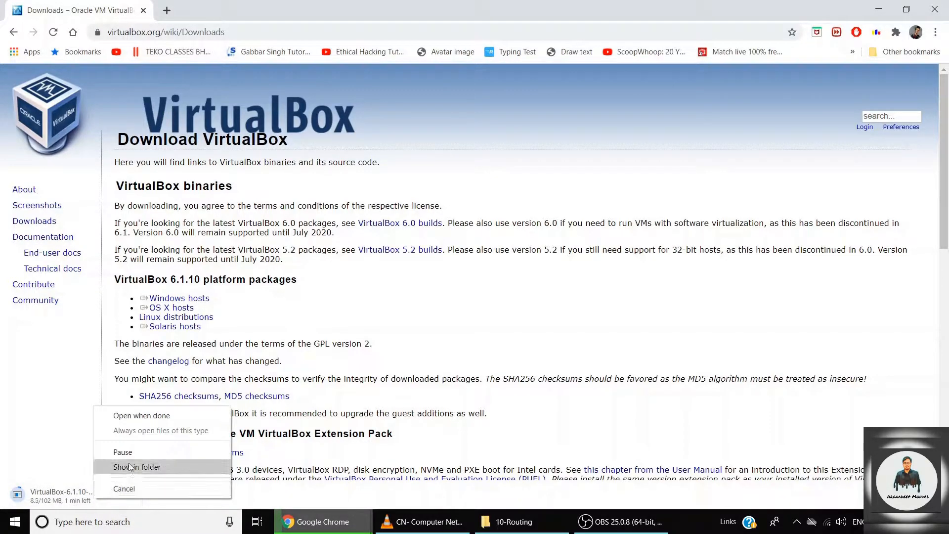
click(127, 489)
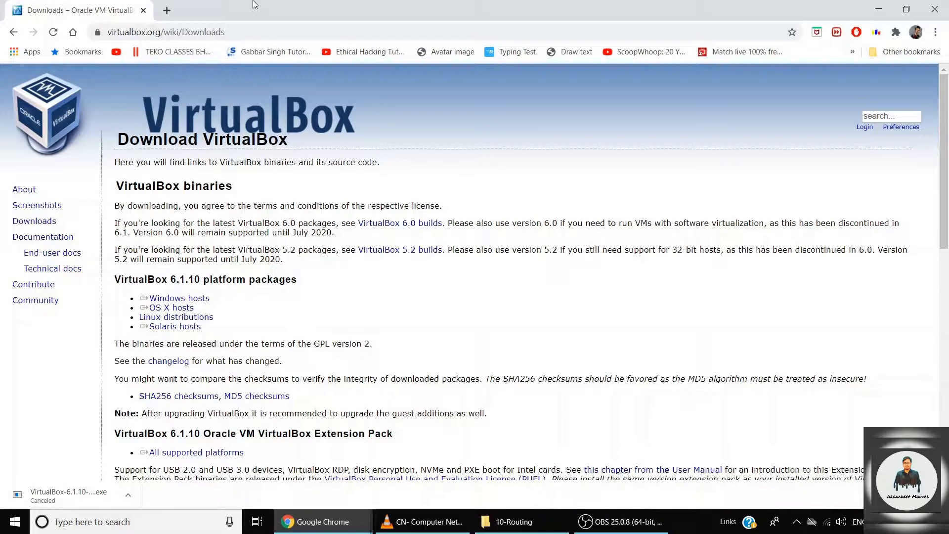
click(166, 10)
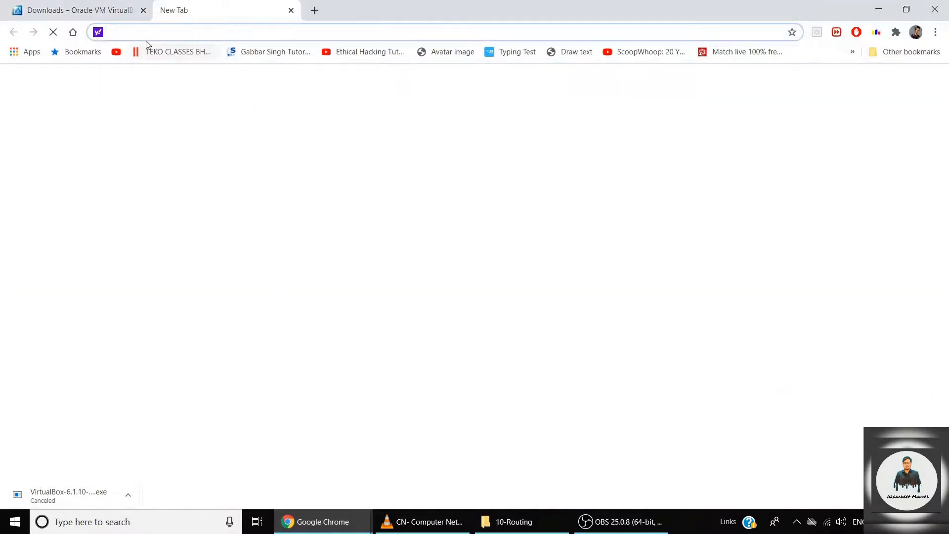
Search Google for 'ubuntu 20.04 lts' and open the releases.ubuntu.com Focal Fossa page's image list.
click(73, 32)
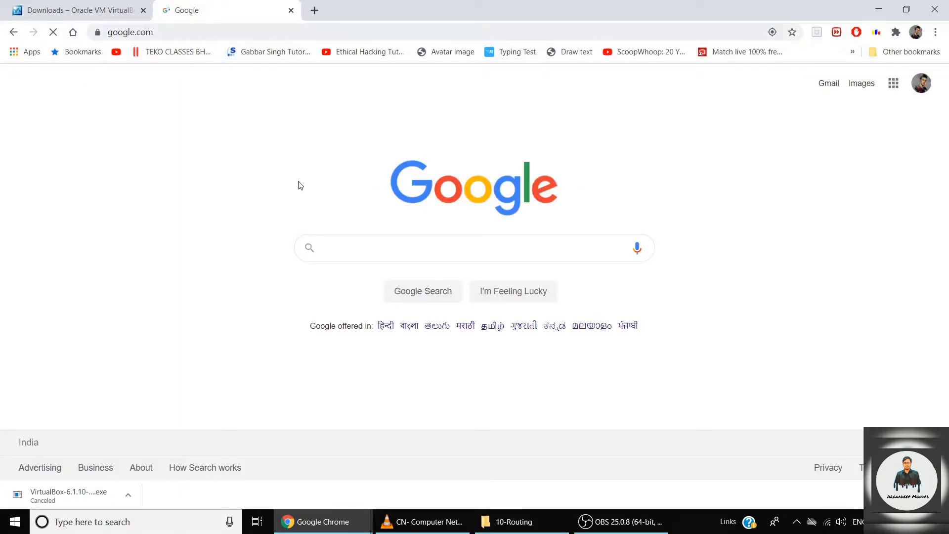
text(ububtu)
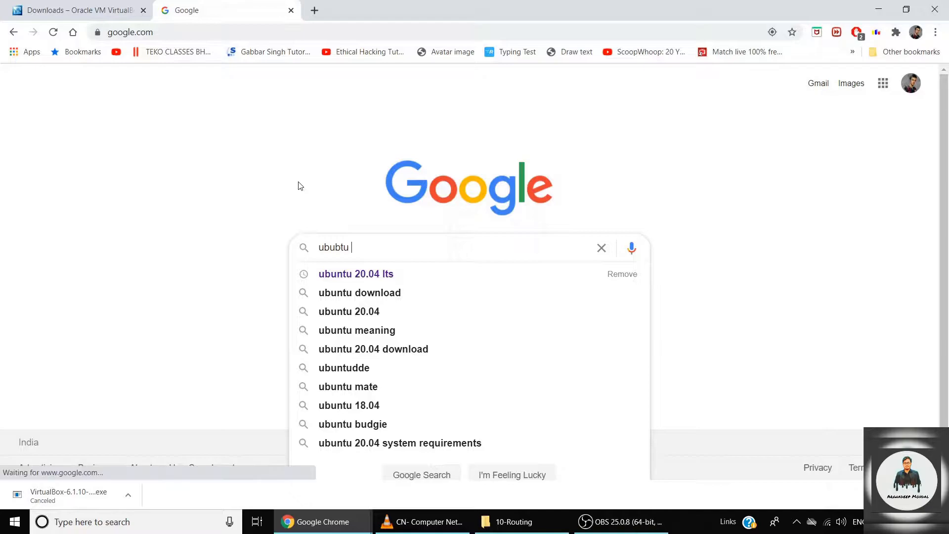
key(Down)
key(Return)
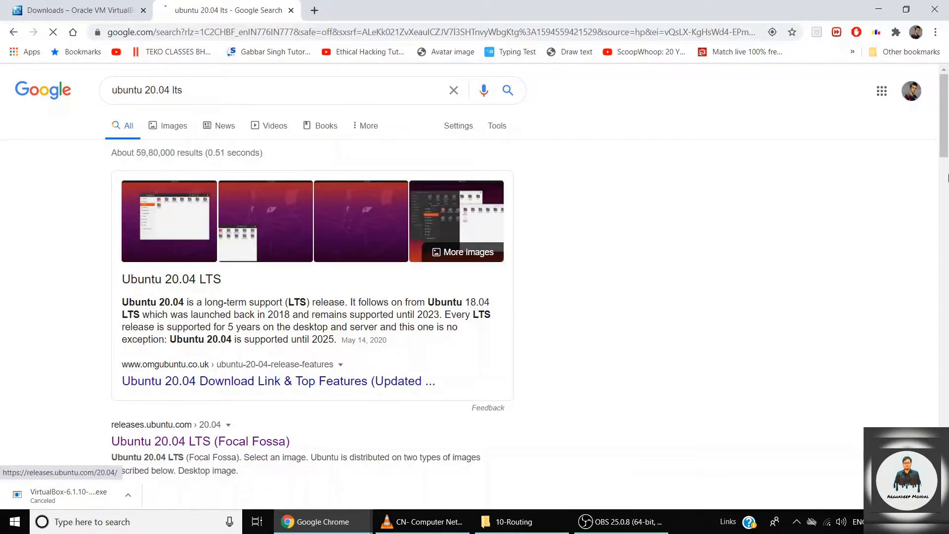
drag(947, 104, 948, 120)
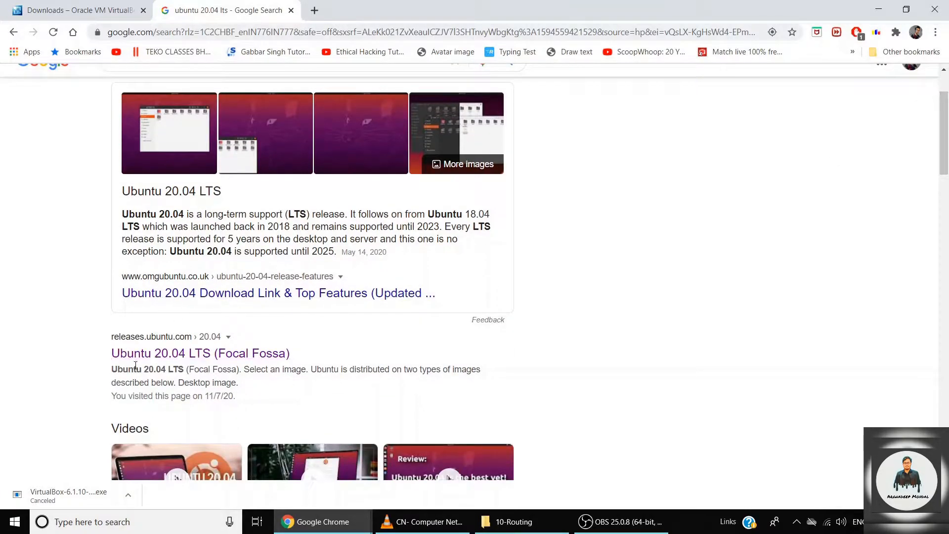
click(148, 354)
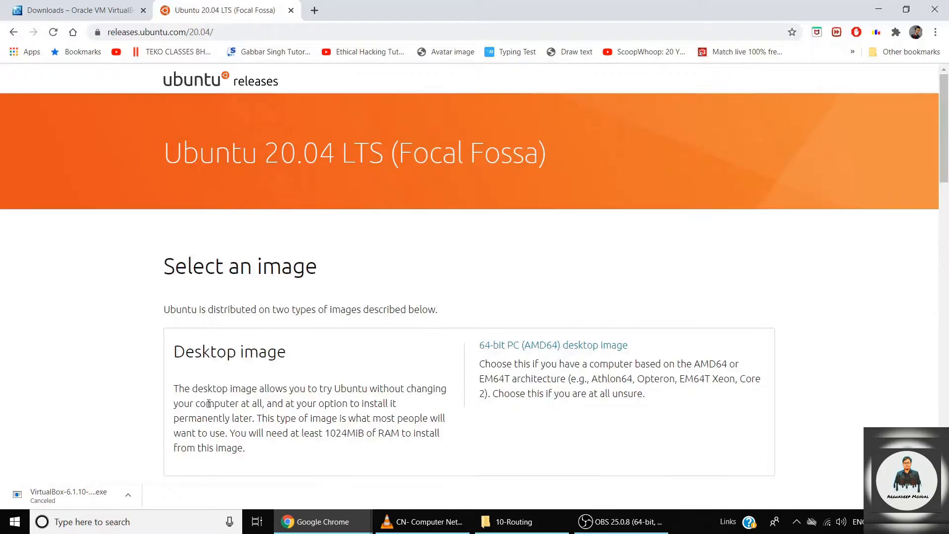
drag(946, 100, 887, 131)
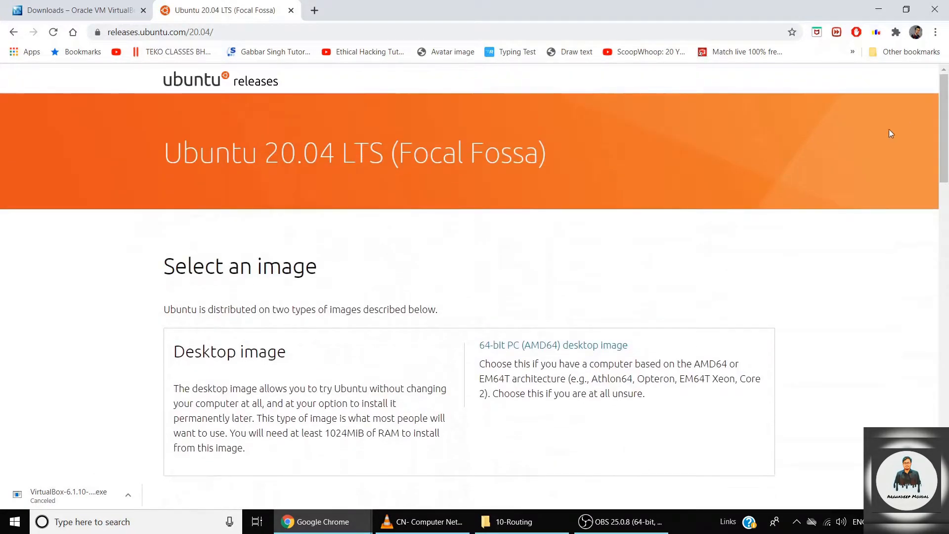
Start the 64-bit Ubuntu desktop image download, then cancel it.
click(617, 345)
click(128, 495)
click(158, 473)
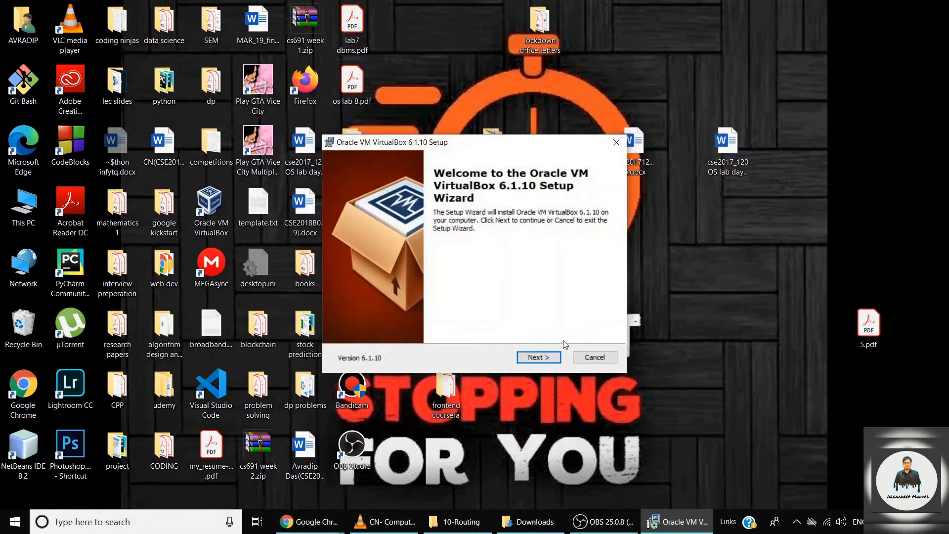
Install VirtualBox 6.1.10 with default features, shortcuts and networking components, accepting the network warning.
click(540, 355)
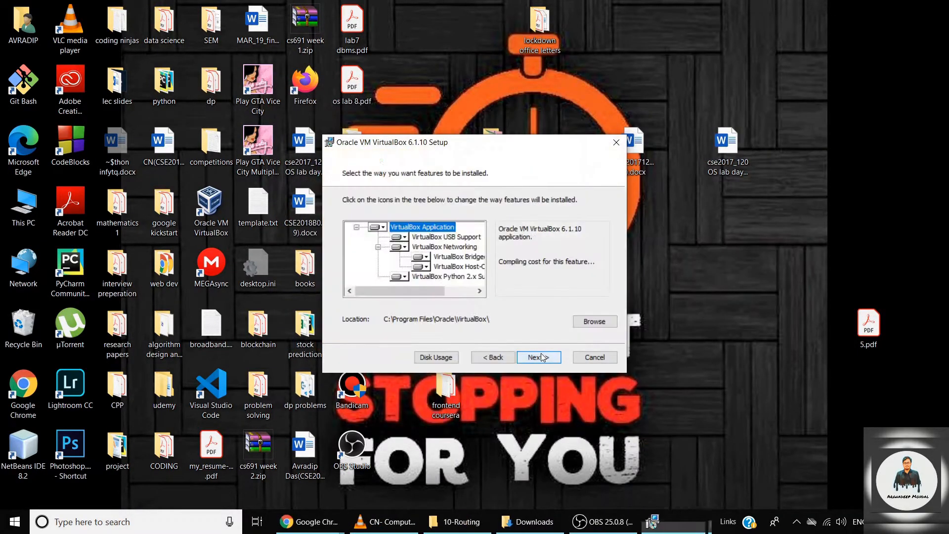
drag(442, 295, 478, 292)
click(543, 358)
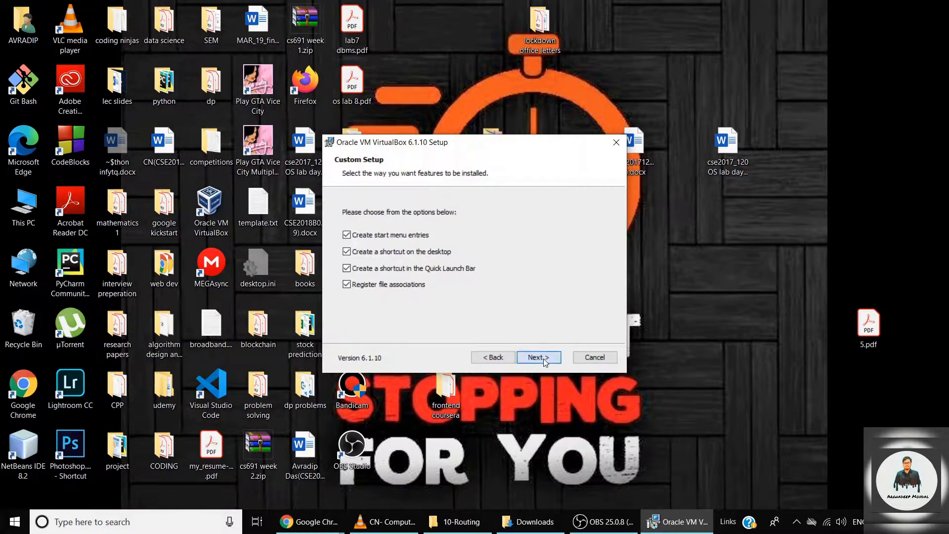
click(544, 358)
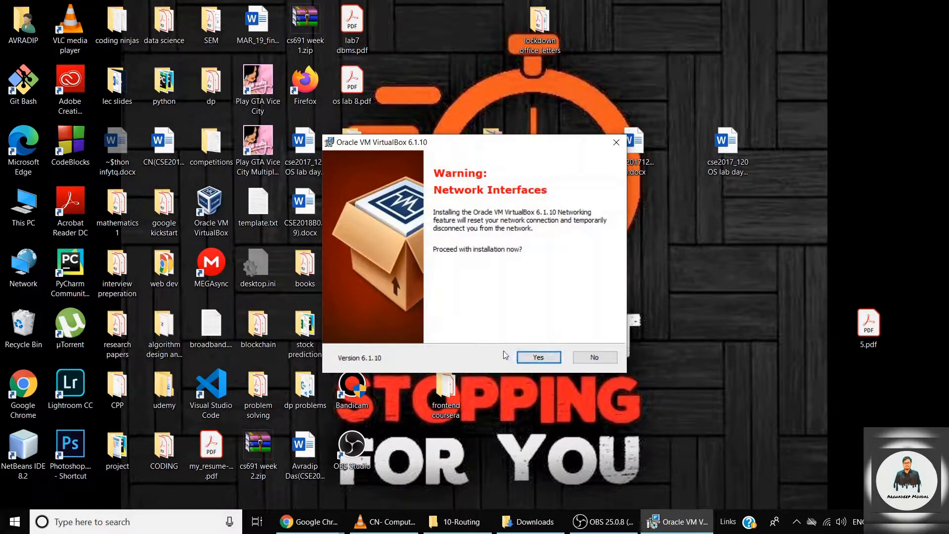
key(Return)
click(538, 357)
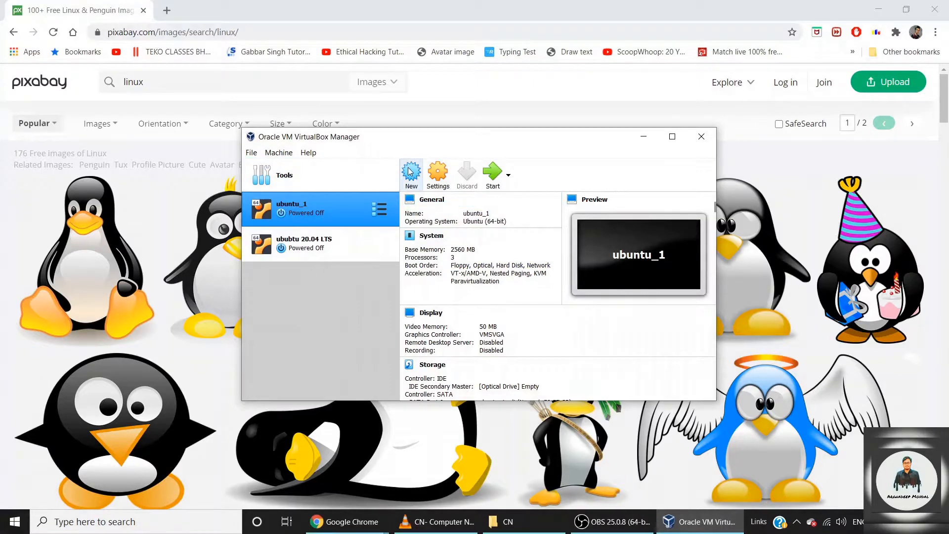
Create a new machine named UBUNTU 20.04 LTS with type Linux and version Ubuntu (64-bit).
click(410, 171)
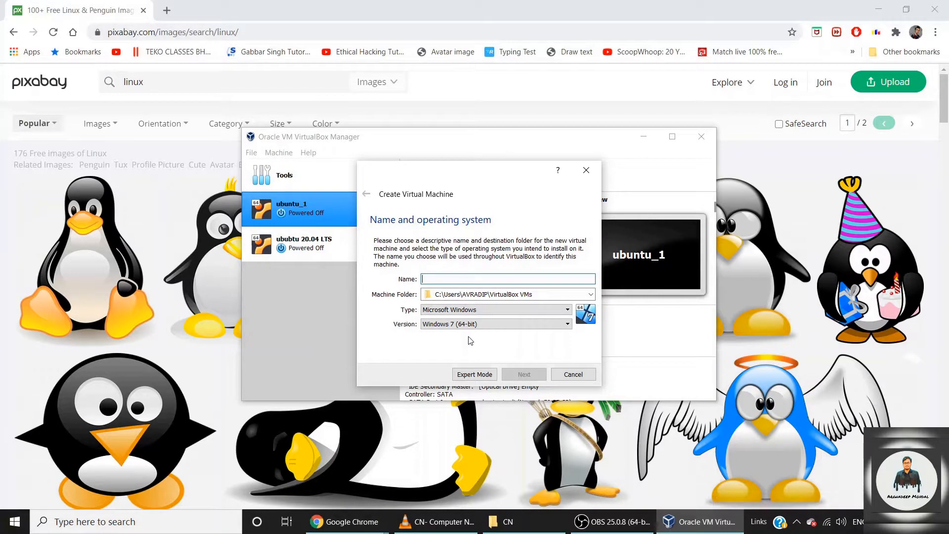
key(XF86MonBrightnessUp)
text(UBUNTU20)
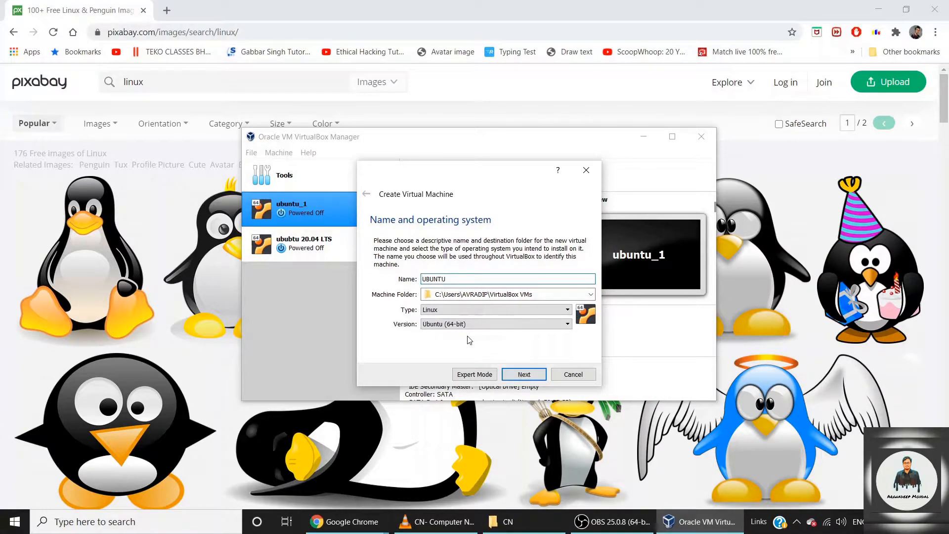
key(BackSpace)
key(BackSpace)
text(20.04 LTS)
key(BackSpace)
key(BackSpace)
key(BackSpace)
key(BackSpace)
key(BackSpace)
text(4 LTS)
click(513, 311)
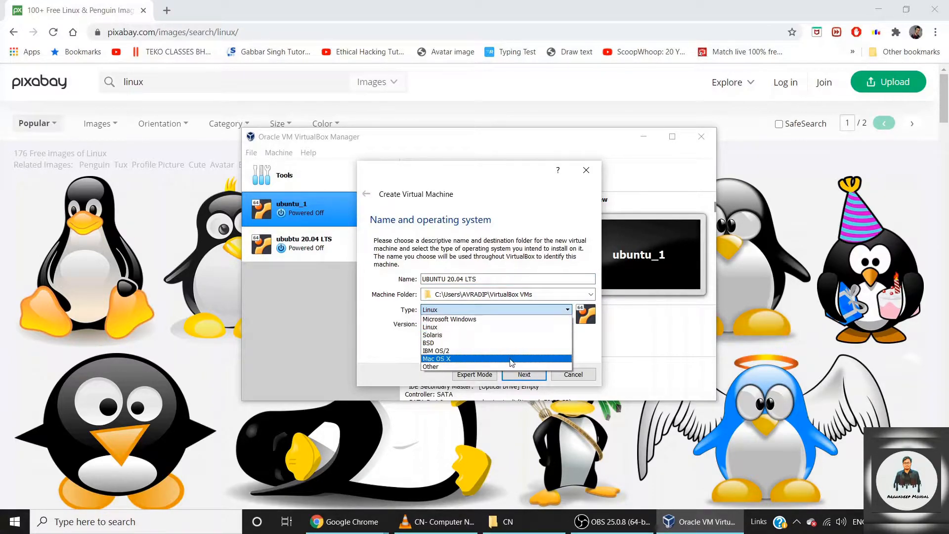
click(506, 327)
click(506, 326)
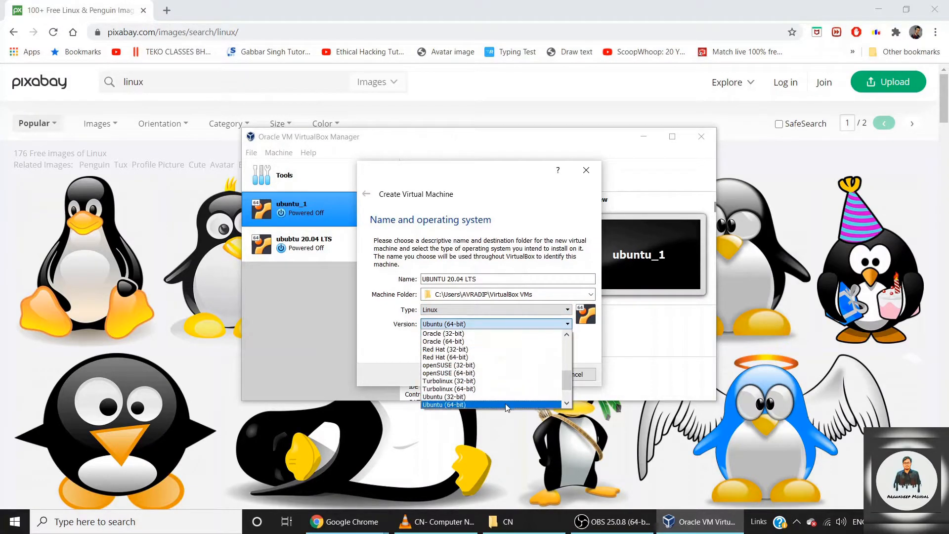
click(506, 402)
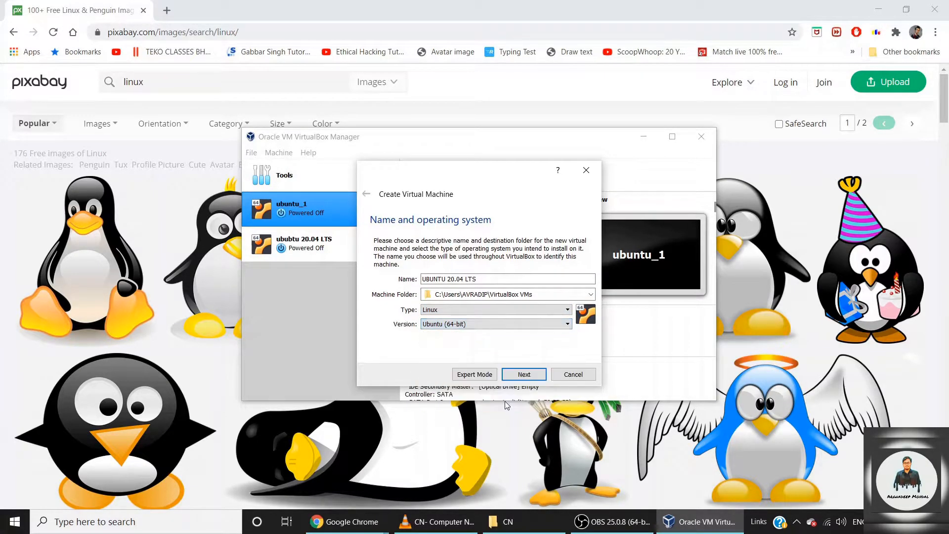
click(527, 377)
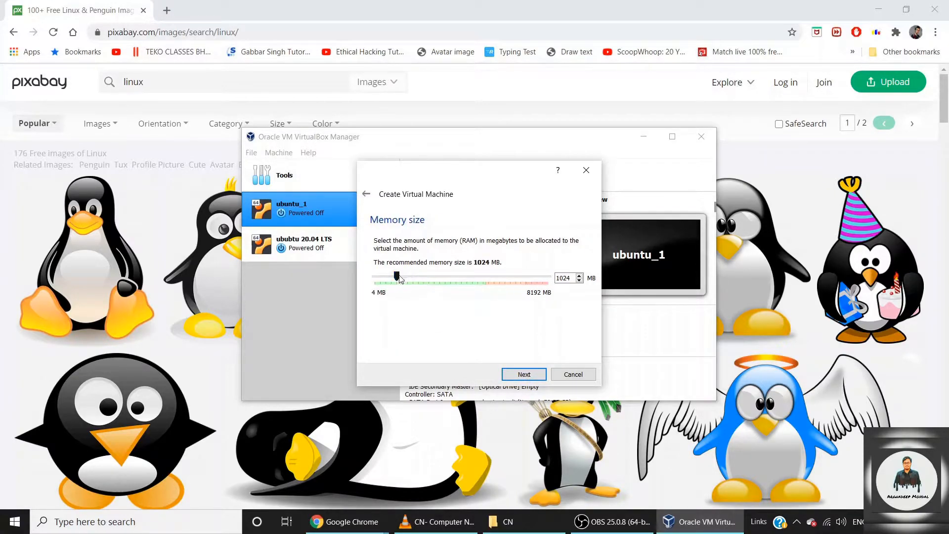
Allocate 3022 MB of memory and choose to create a new virtual hard disk now.
drag(404, 279, 426, 283)
drag(424, 272, 441, 278)
click(525, 375)
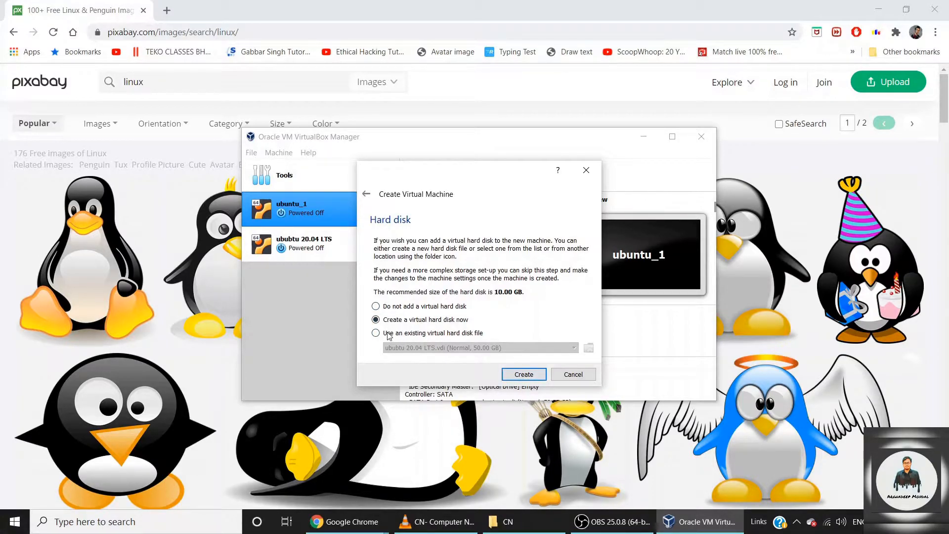
click(524, 375)
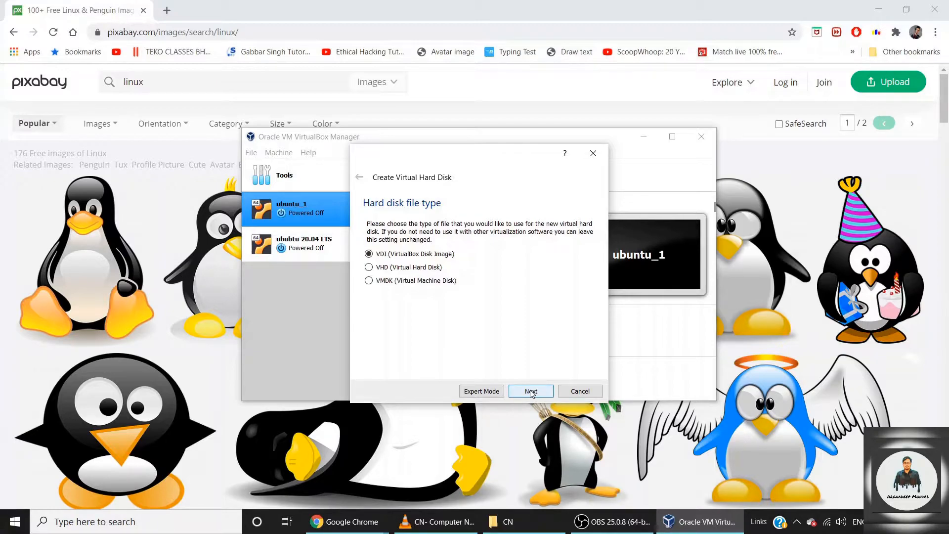
Create a dynamically allocated 50 GB VDI disk for the machine and open its Settings.
click(531, 391)
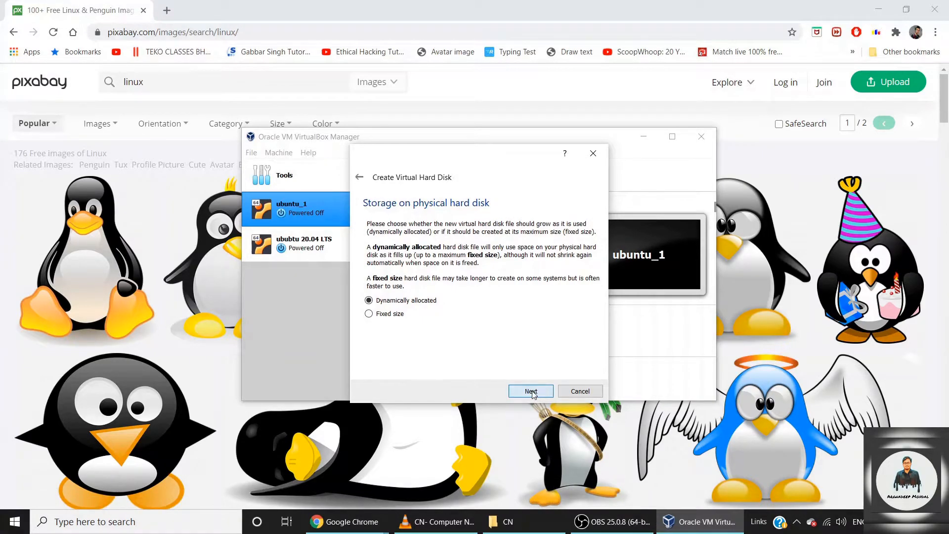
click(531, 391)
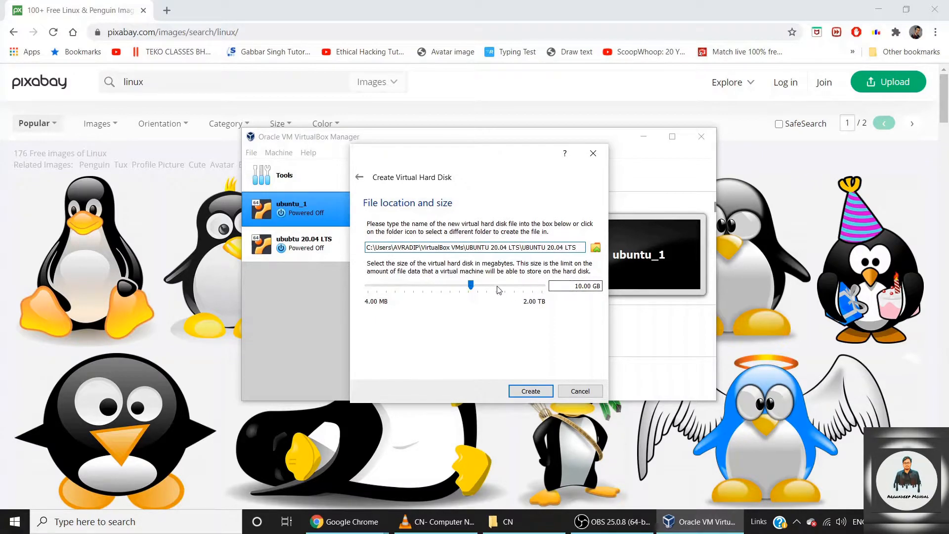
triple_click(577, 287)
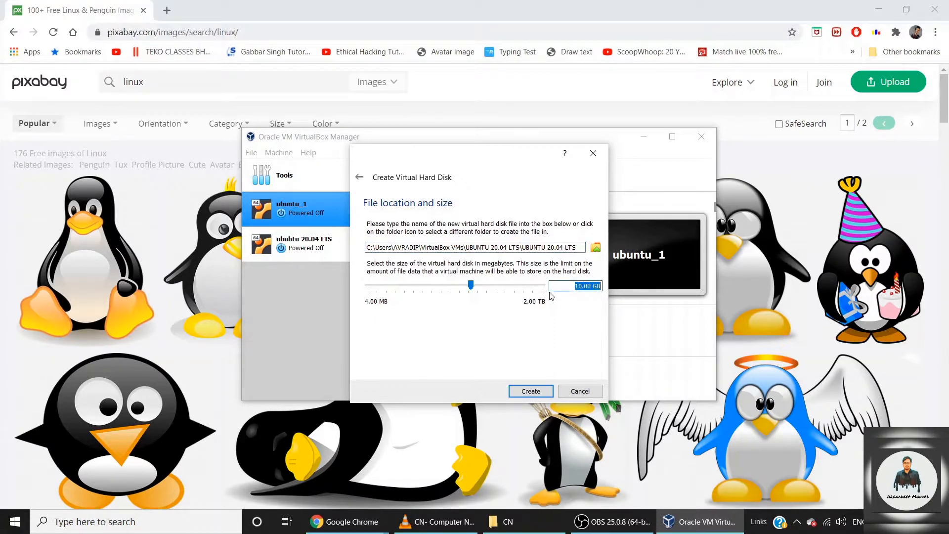
text(501)
key(BackSpace)
click(530, 391)
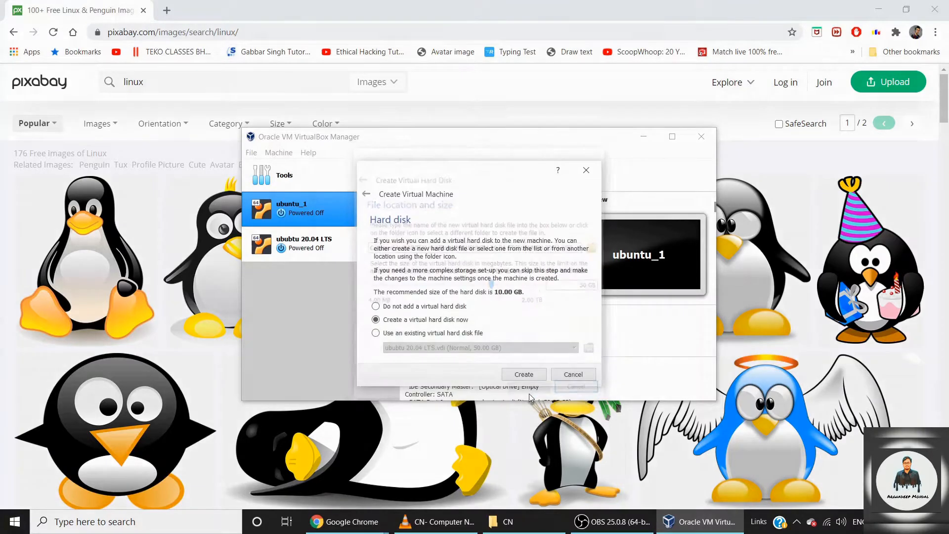
click(446, 182)
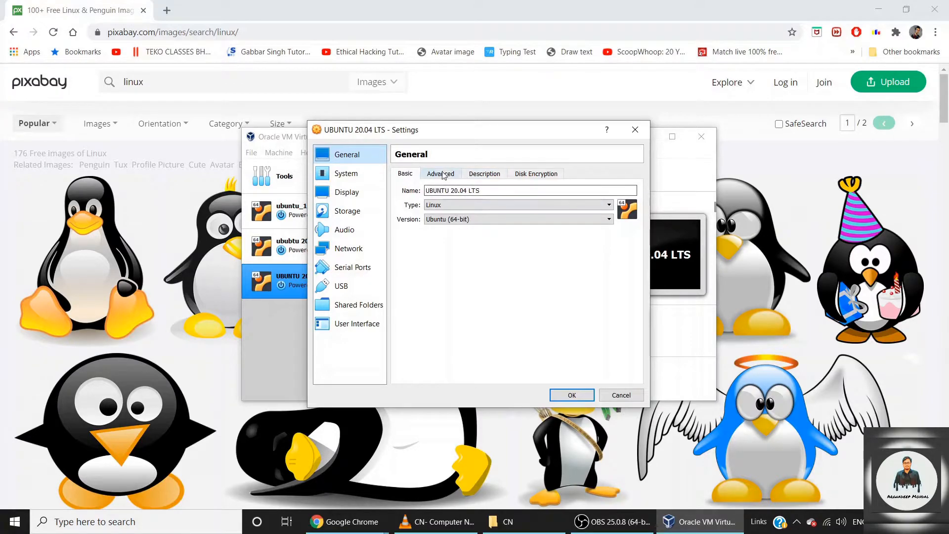
Set Shared Clipboard and Drag'n'Drop to Bidirectional under General > Advanced.
click(443, 176)
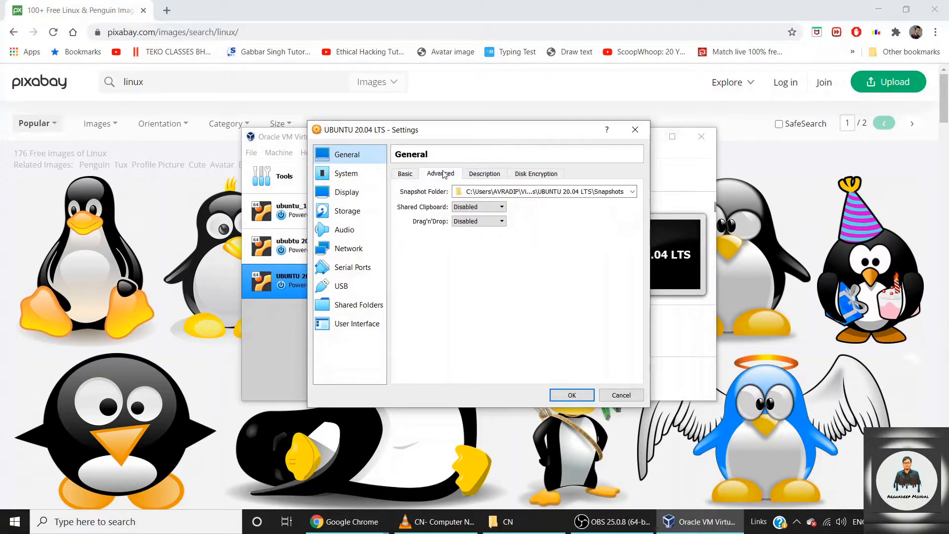
click(474, 212)
click(477, 240)
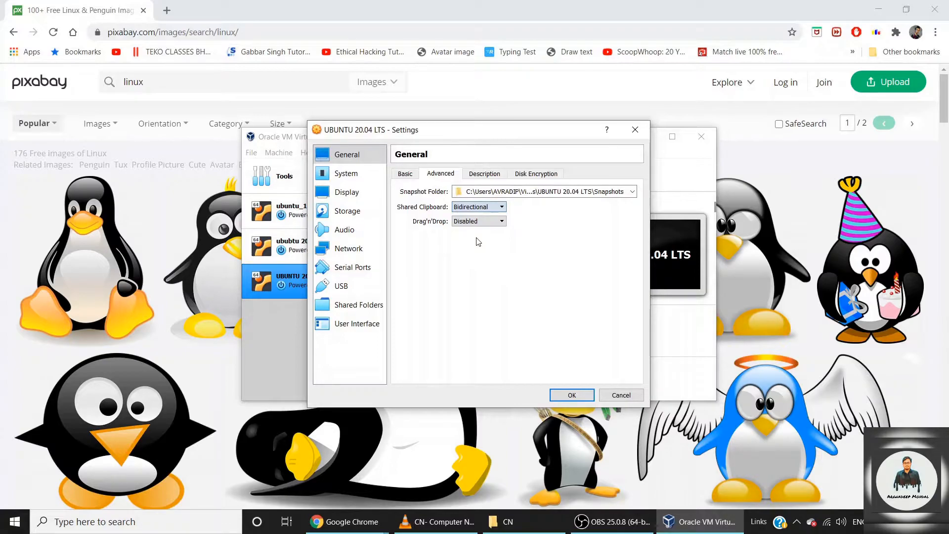
click(477, 221)
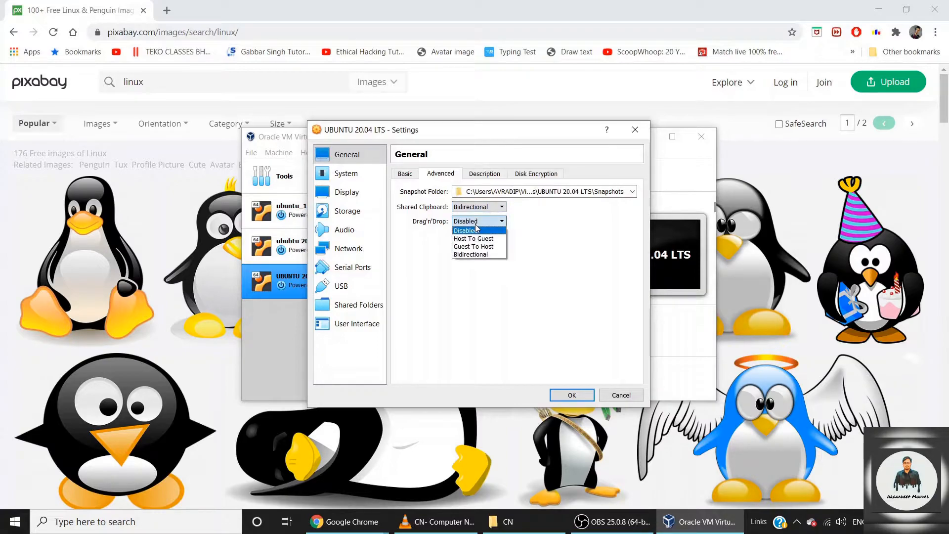
click(476, 255)
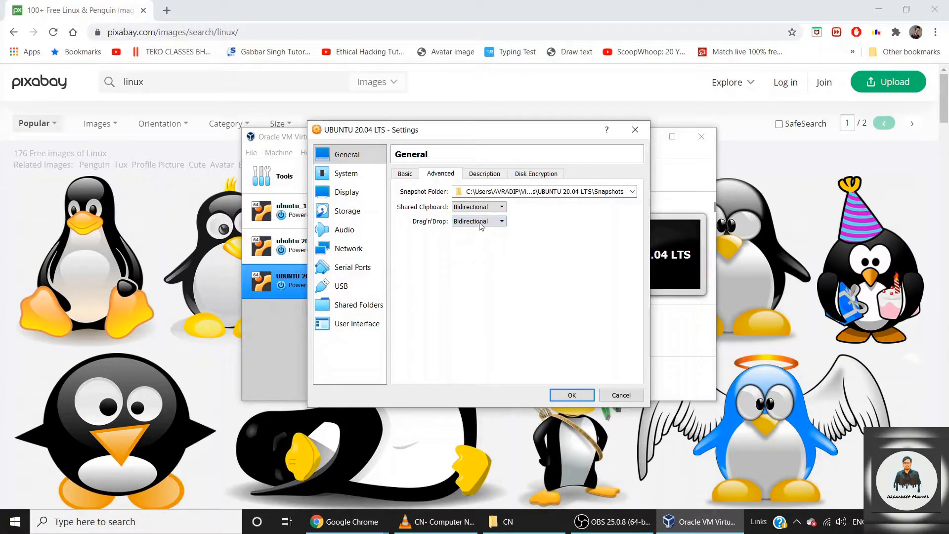
click(483, 175)
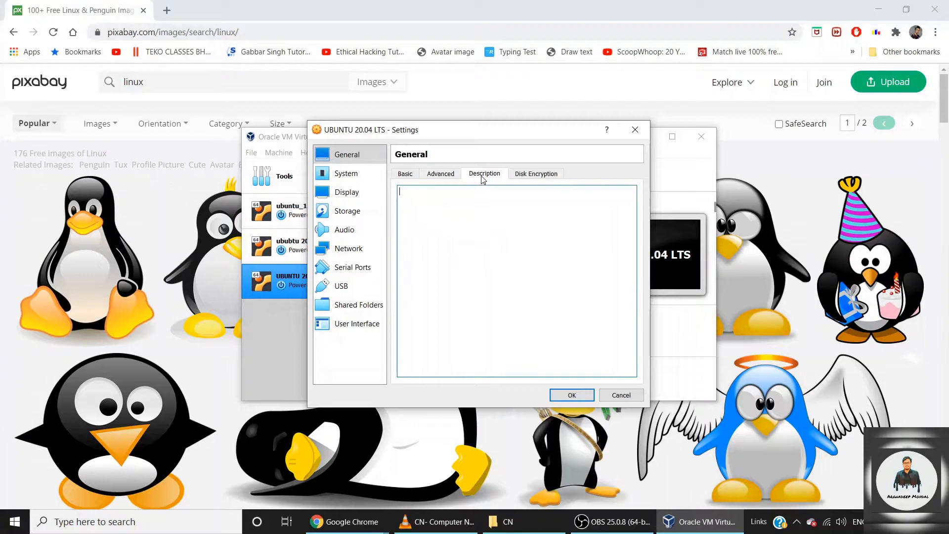
click(535, 175)
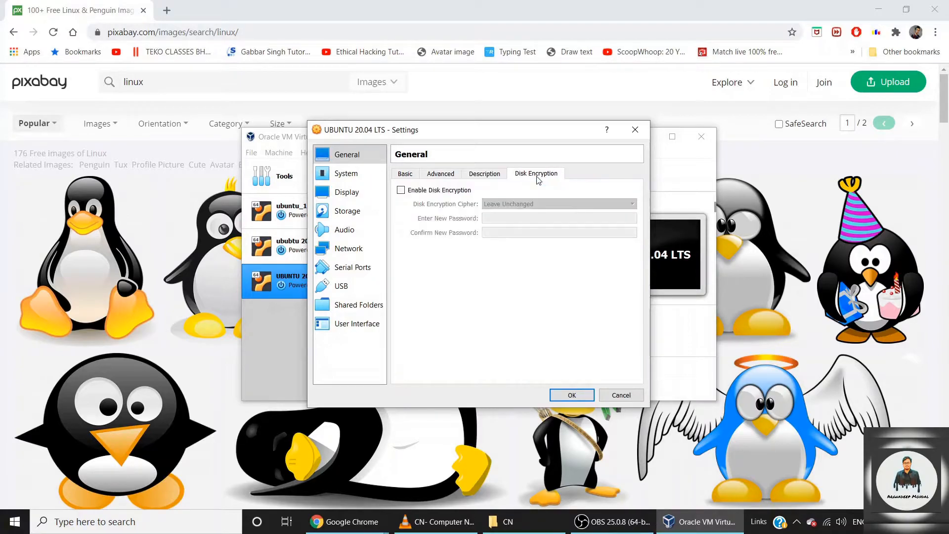
click(404, 174)
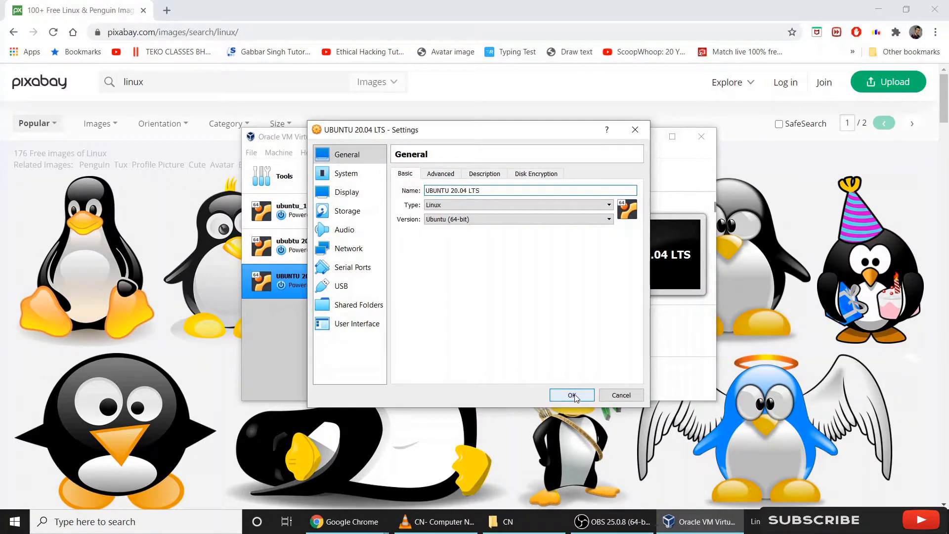
click(362, 179)
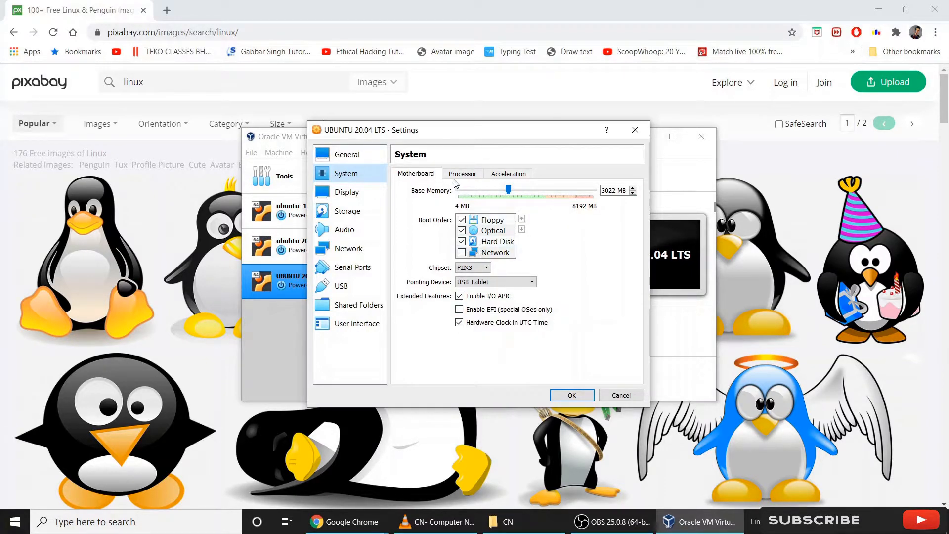
Give the machine 4 processors in System > Processor.
click(474, 173)
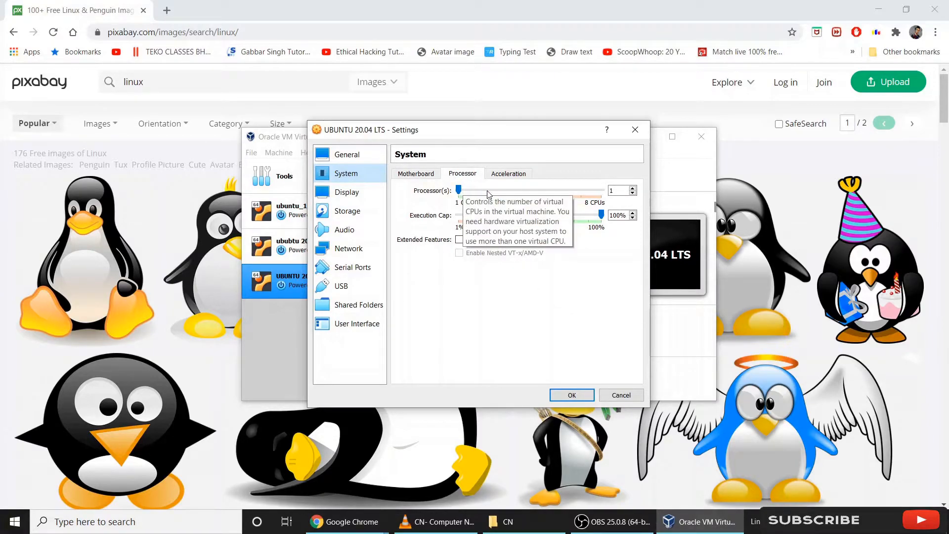
double_click(618, 192)
text(3)
key(BackSpace)
text(4)
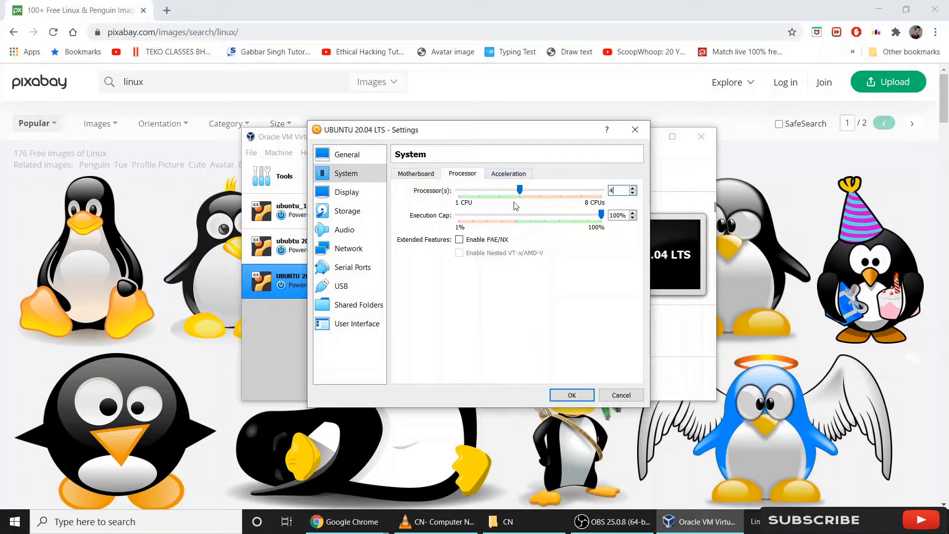
click(503, 175)
click(420, 174)
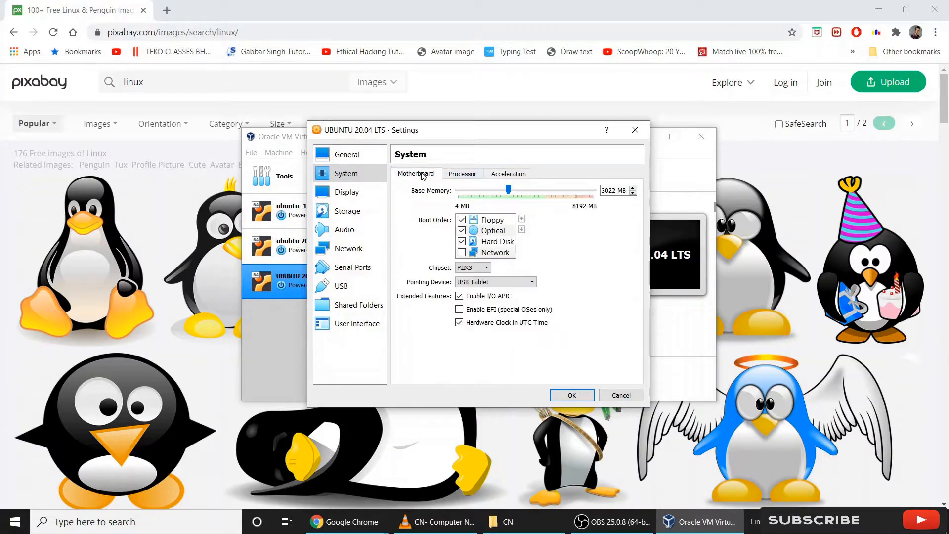
click(361, 195)
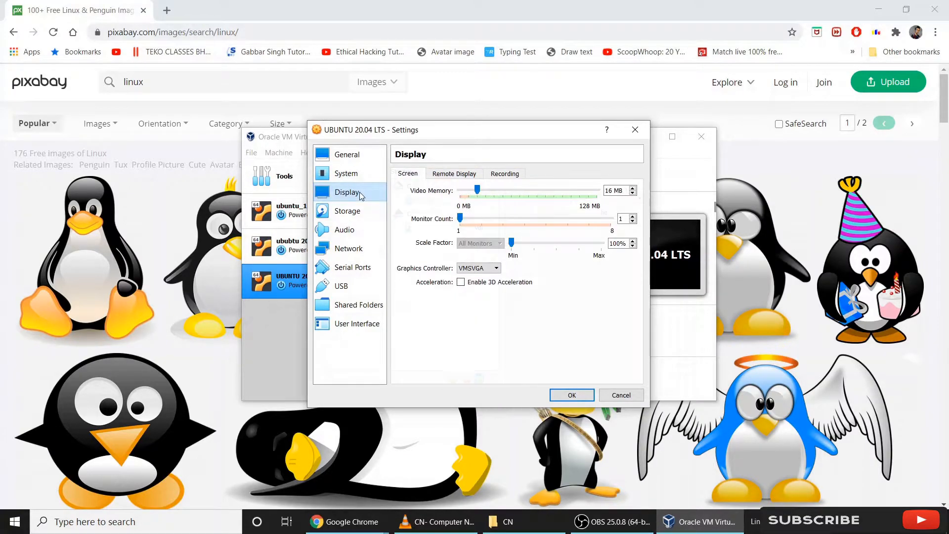
Load ubuntu-20.04-desktop-amd64.iso into the empty IDE optical drive in Storage.
click(347, 211)
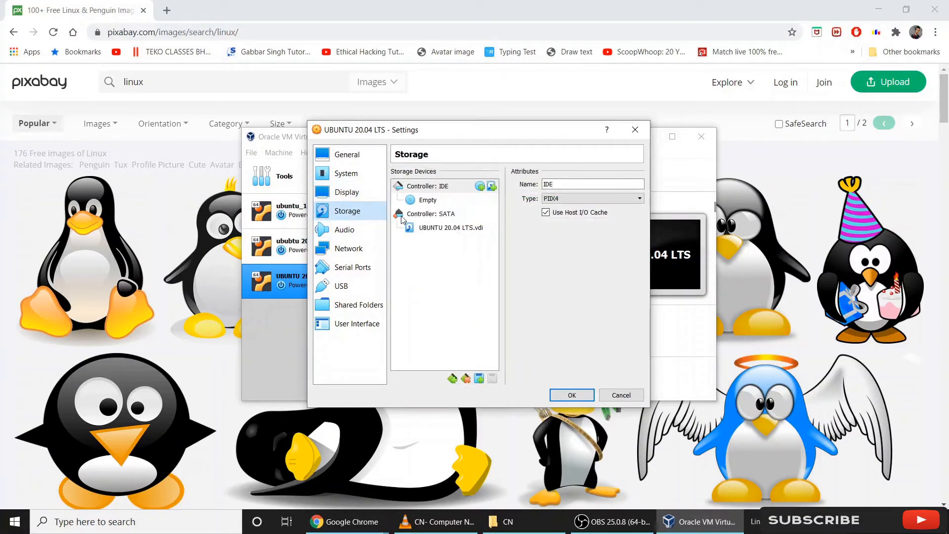
click(446, 201)
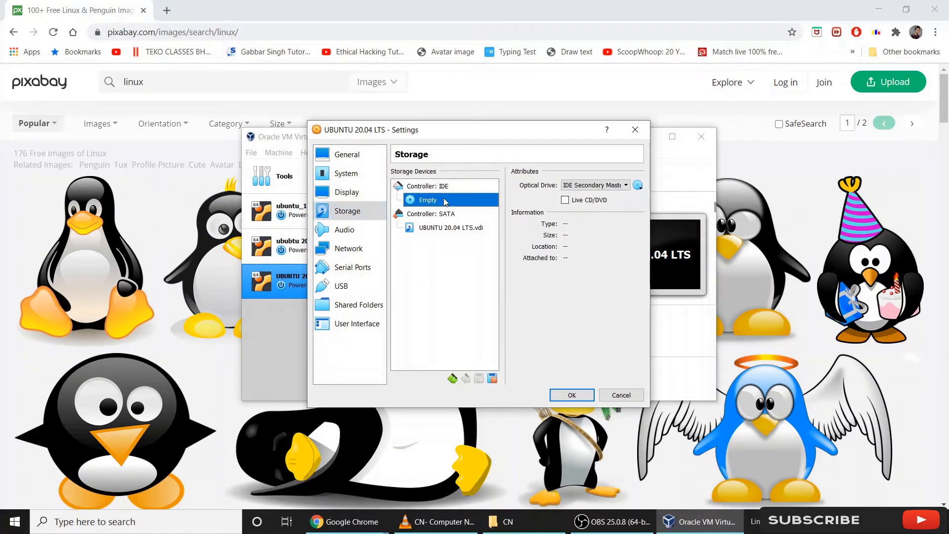
click(638, 187)
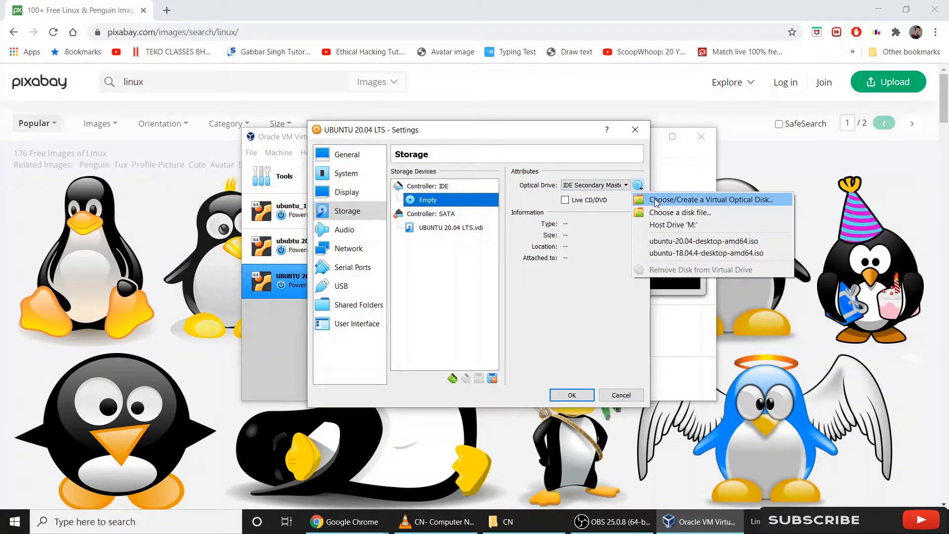
click(693, 243)
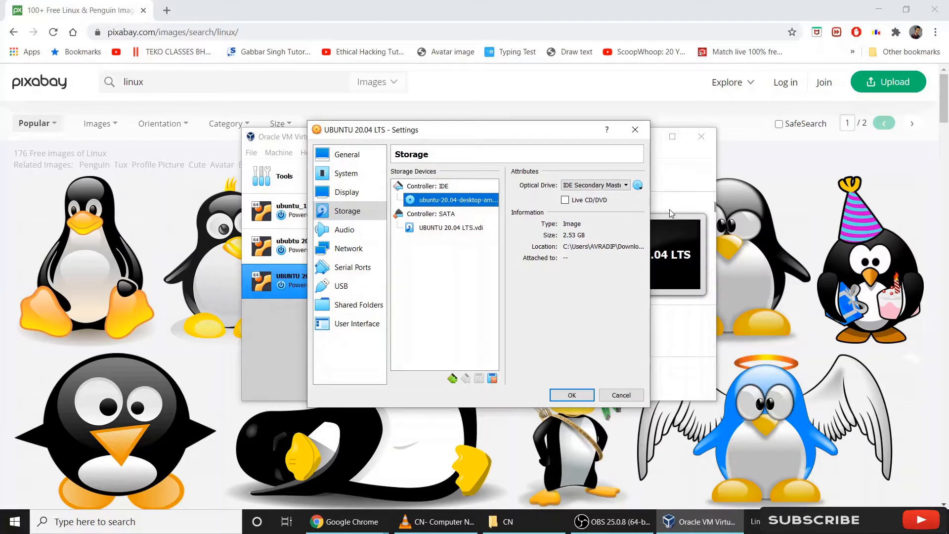
Enable audio input in the Audio settings and save the machine settings.
click(365, 229)
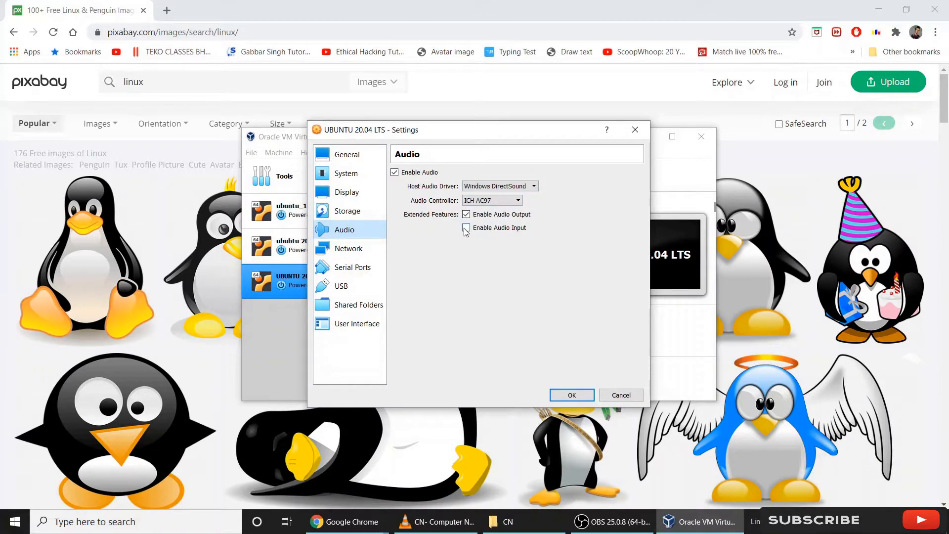
mouse_move(465, 247)
click(360, 251)
click(362, 236)
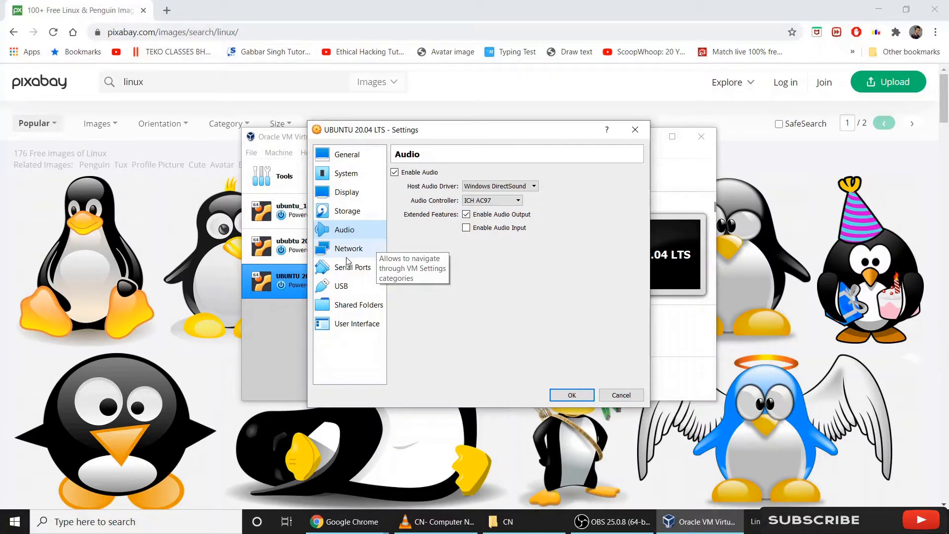
click(466, 228)
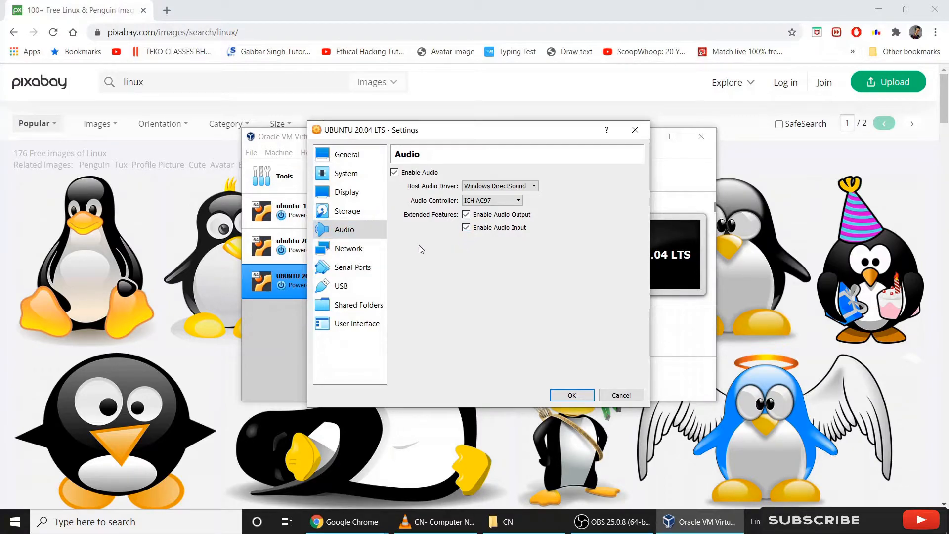
key(Return)
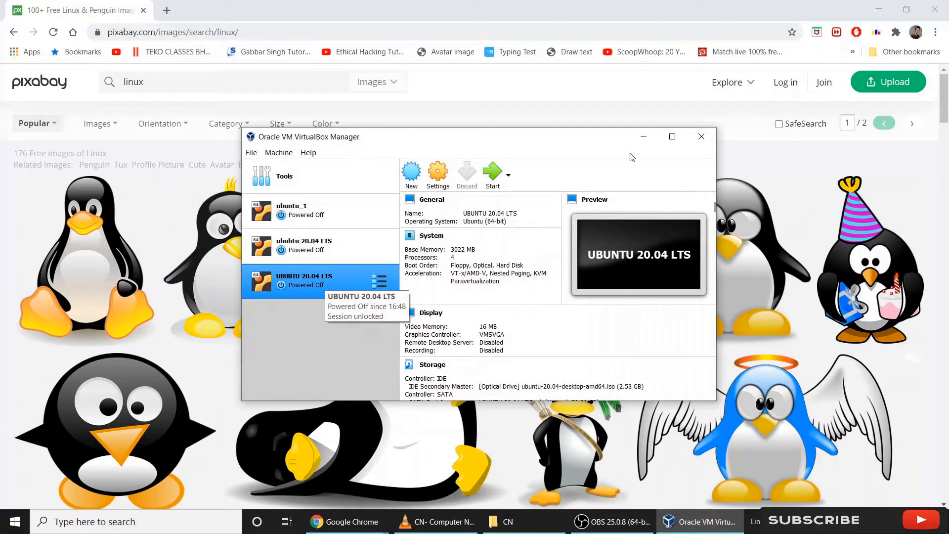
Boot the UBUNTU 20.04 LTS machine from the Ubuntu ISO and begin Install Ubuntu.
click(493, 177)
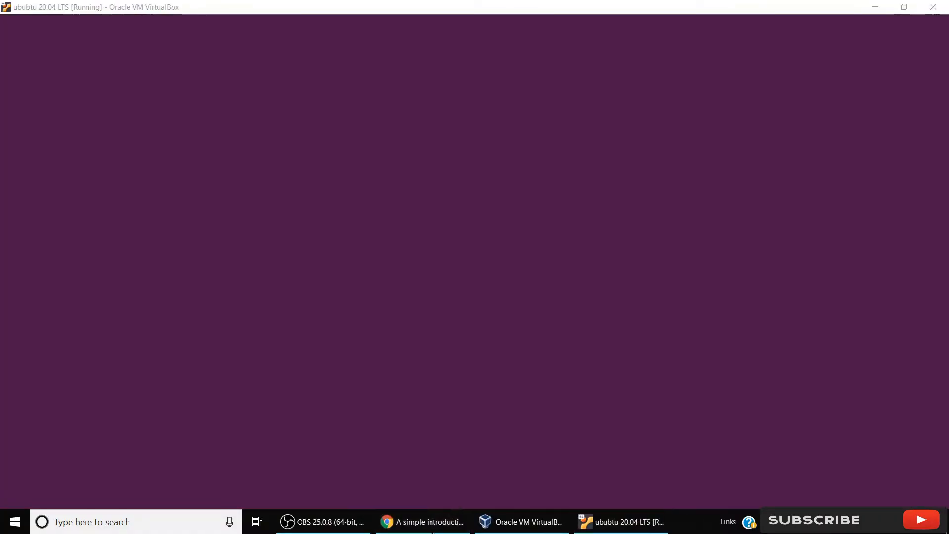
click(422, 522)
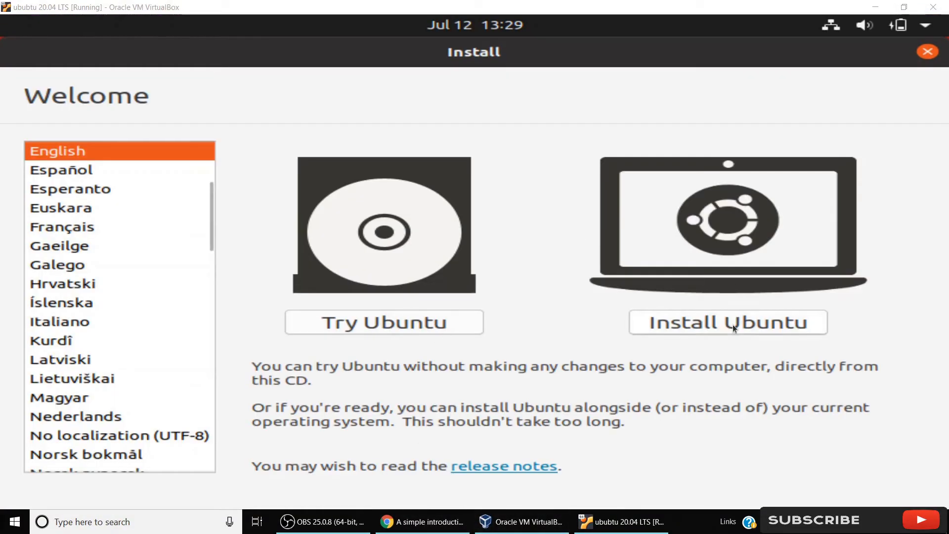
click(733, 324)
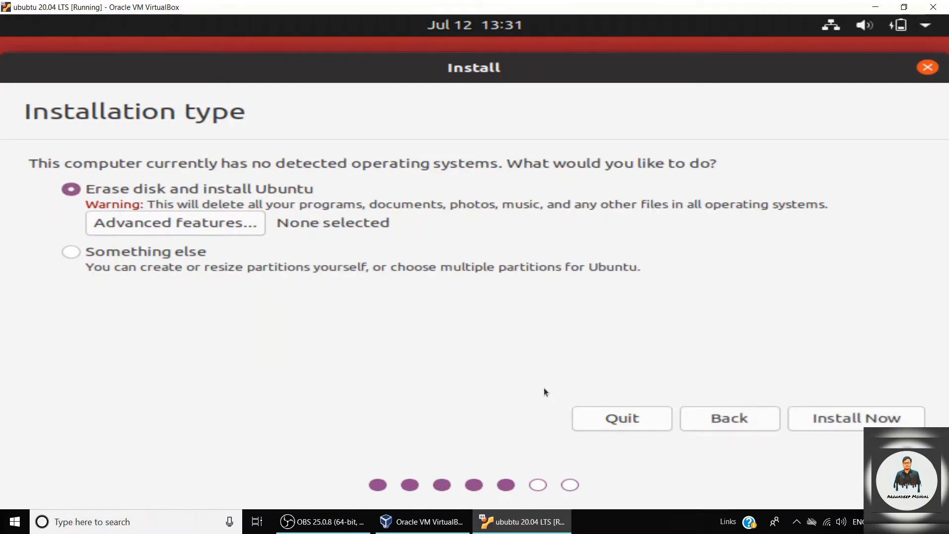
Choose manual partitioning and create a 2000 MB swap partition.
click(381, 255)
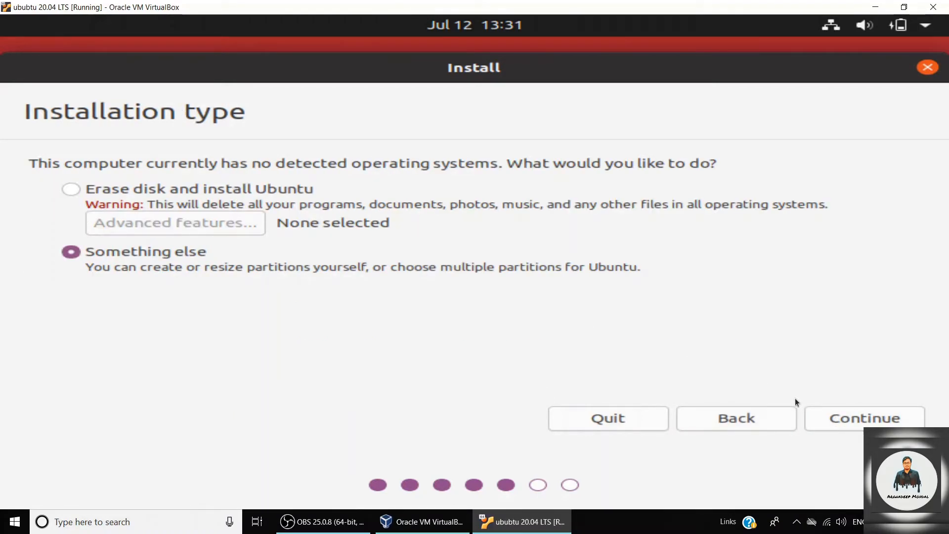
click(860, 425)
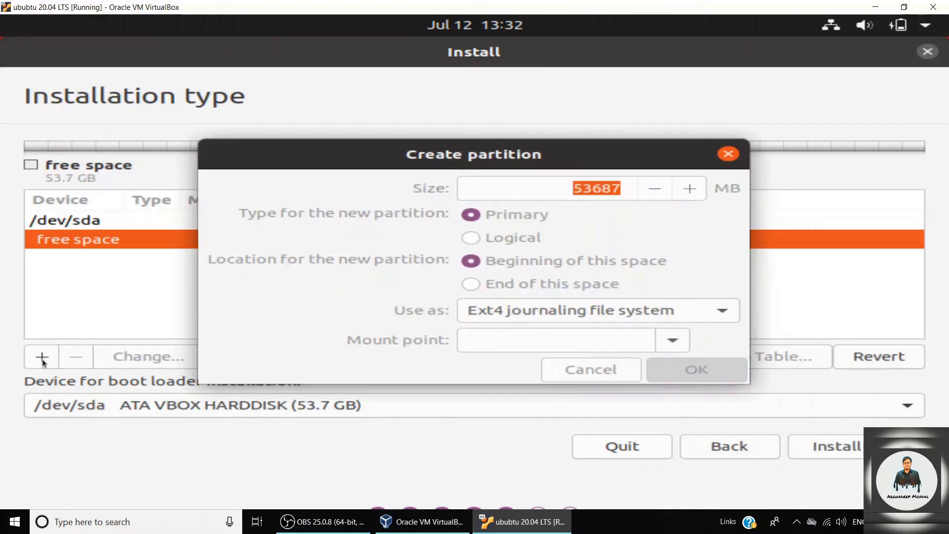
click(568, 310)
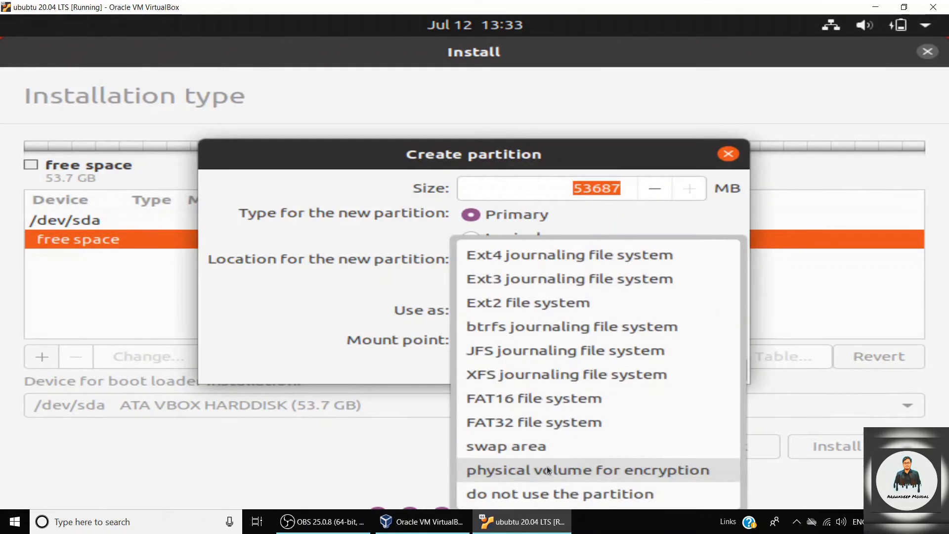
click(537, 447)
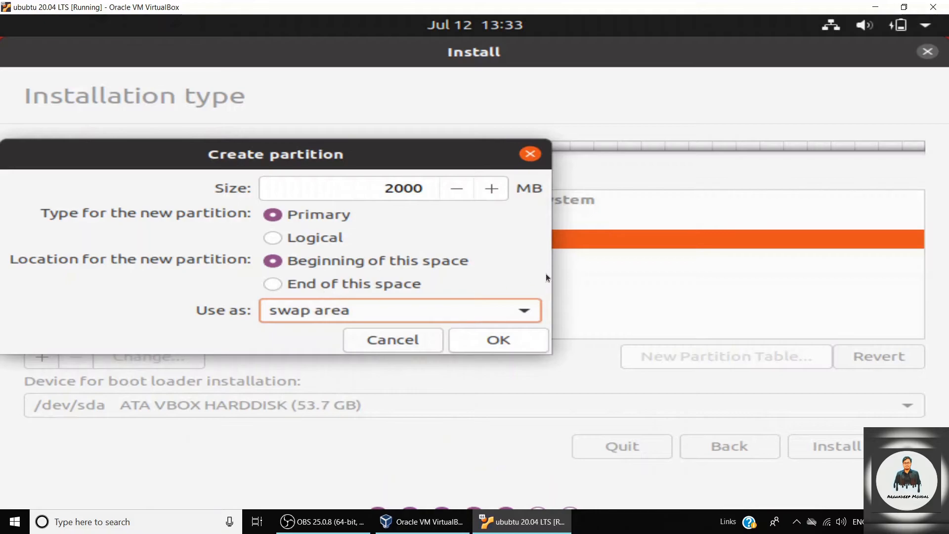
click(483, 339)
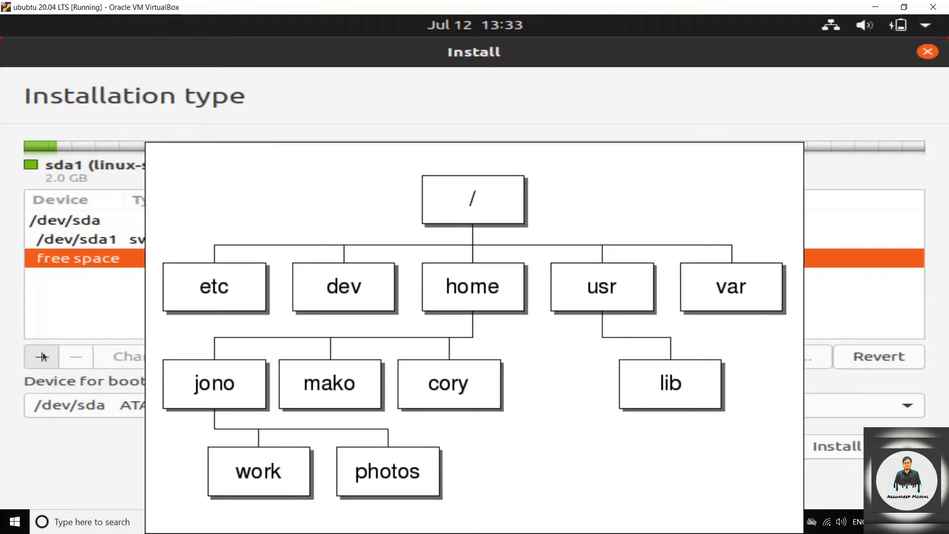
Create an ext4 root partition mounted at / in the free space and start the installation.
click(43, 354)
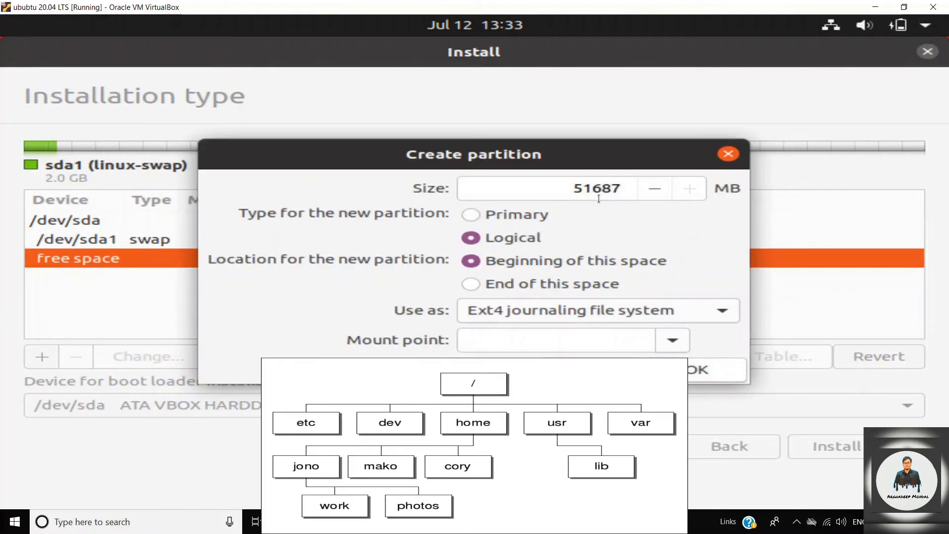
click(672, 340)
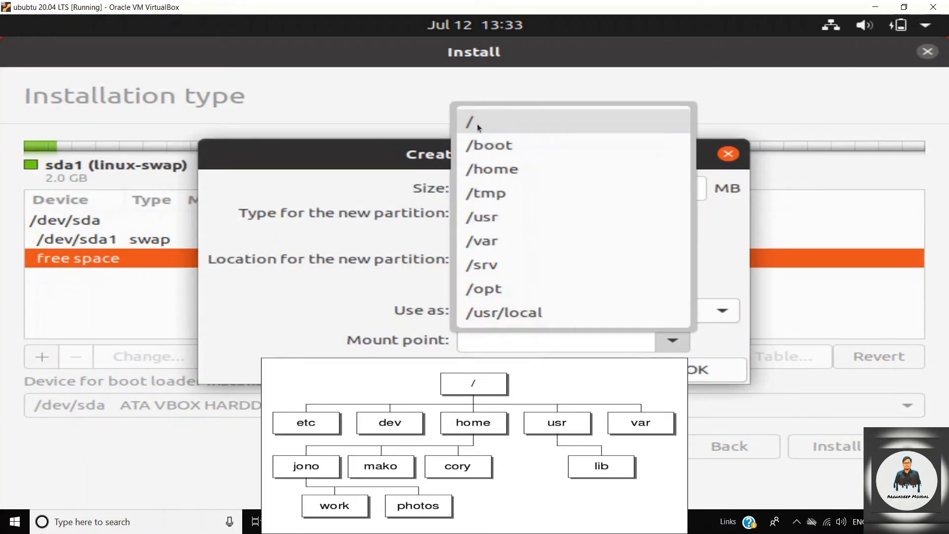
click(477, 124)
click(691, 372)
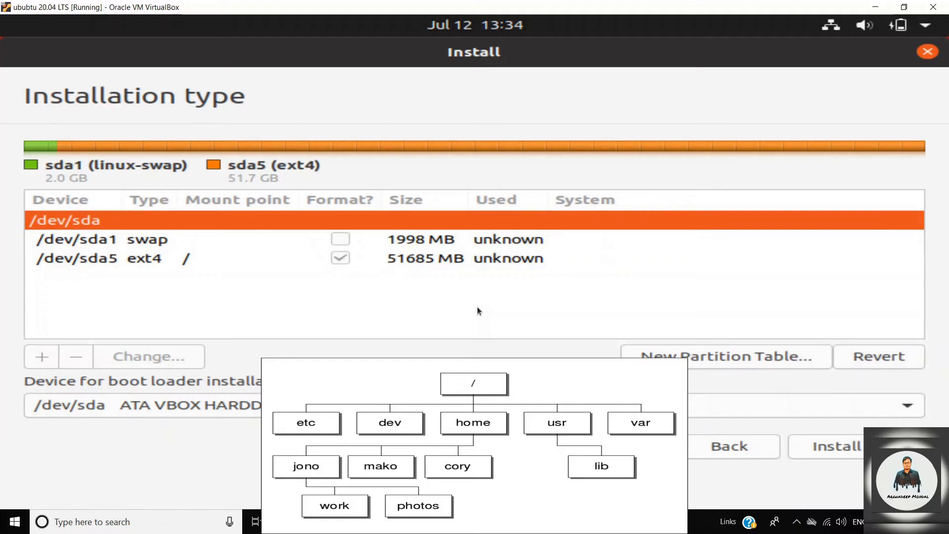
click(411, 261)
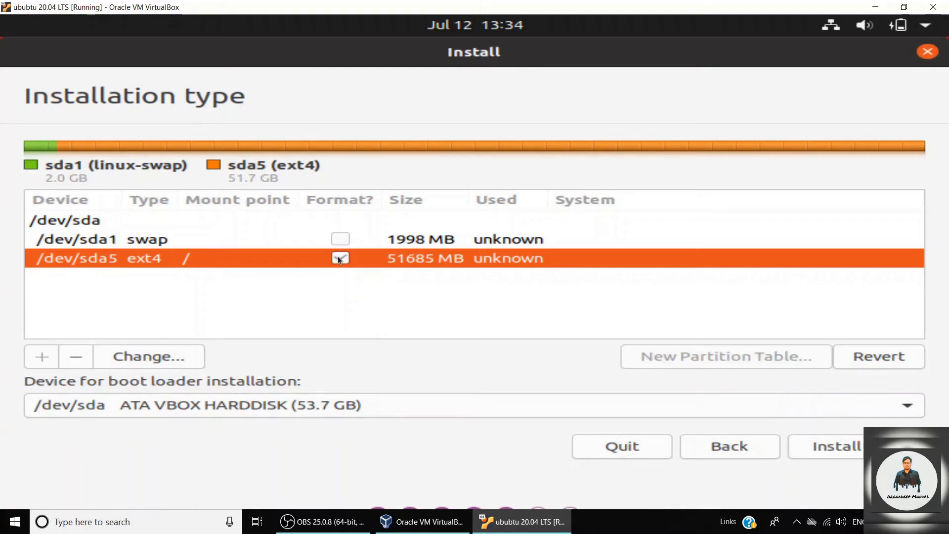
click(837, 454)
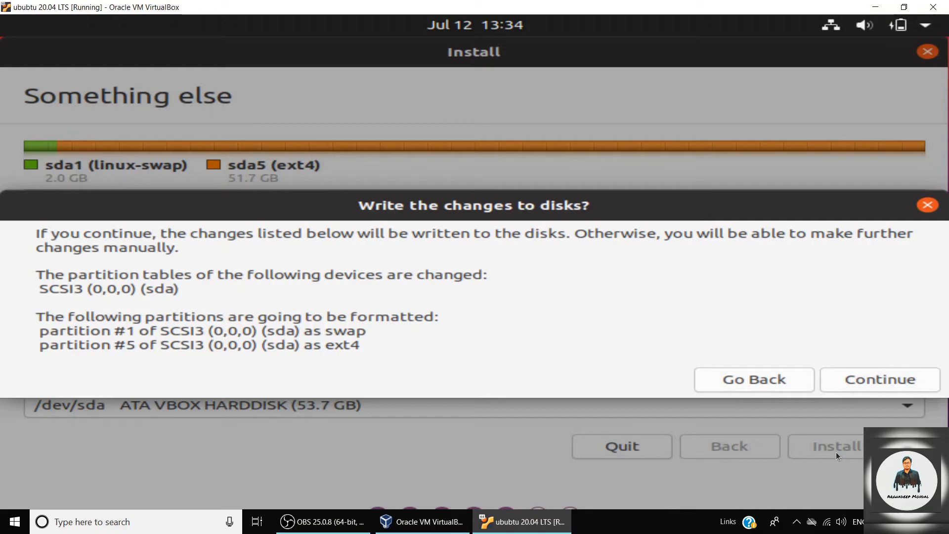
click(883, 384)
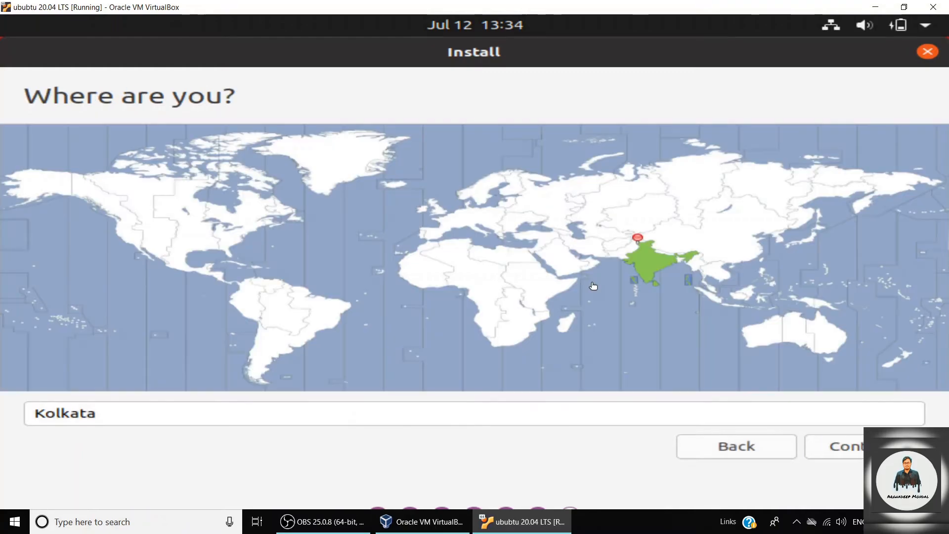
Accept the Kolkata time zone, then enter and confirm the account password.
click(851, 443)
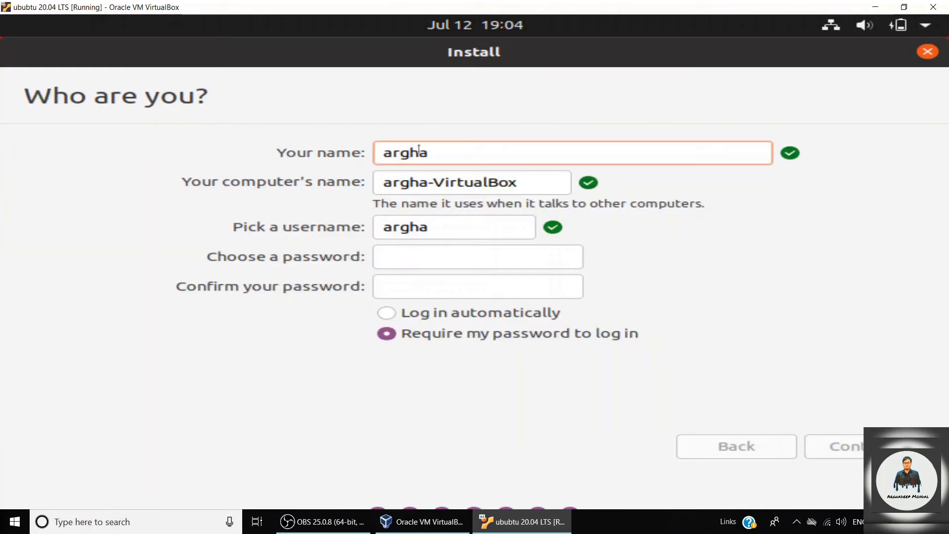
click(422, 259)
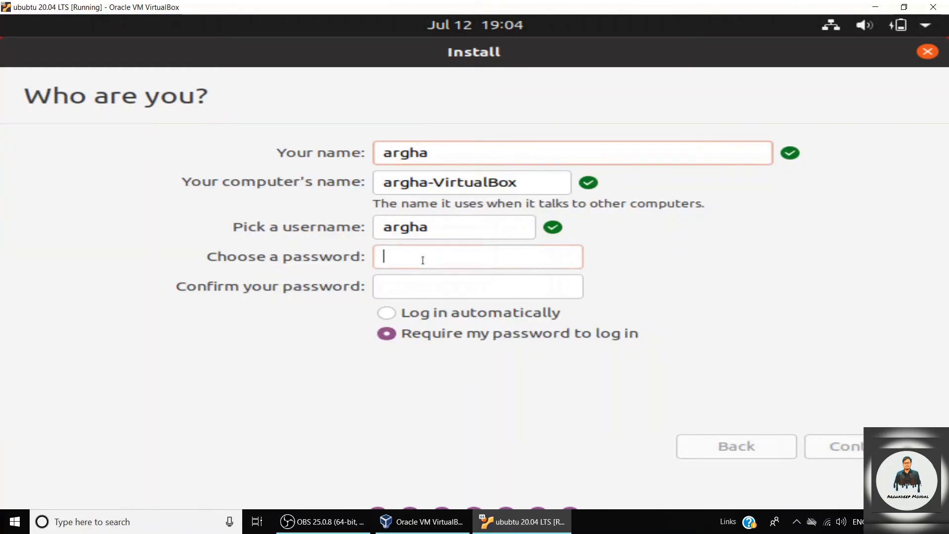
text(••••••)
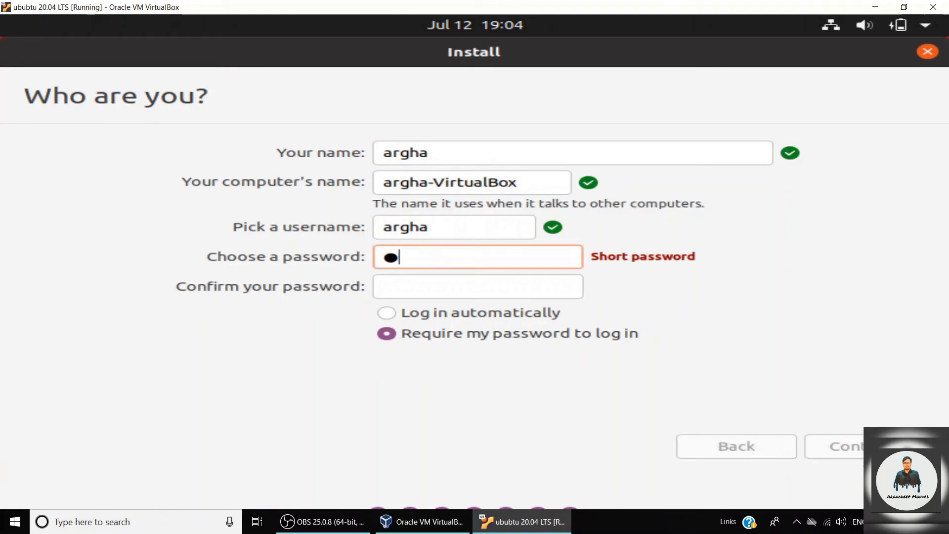
click(427, 293)
text(••••••)
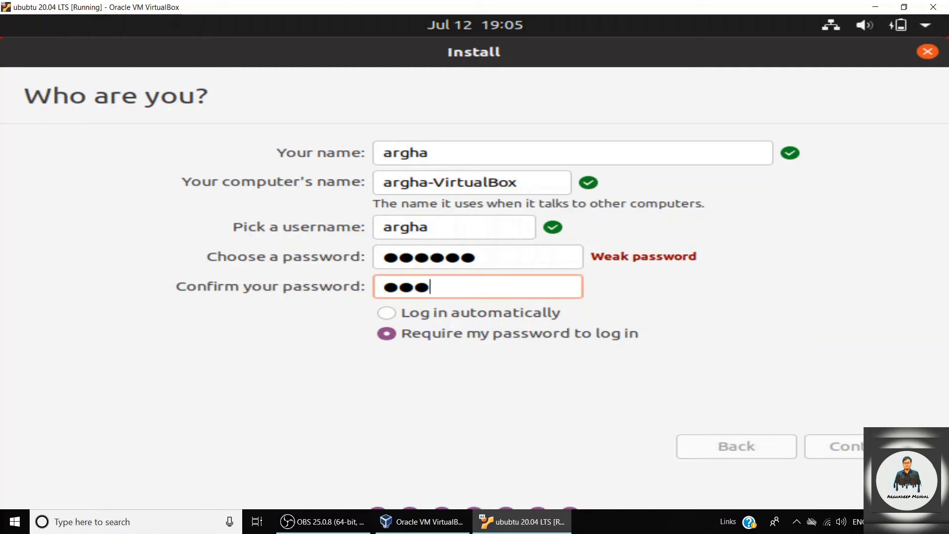
Start the installation with this account, briefly showing and hiding the installation log.
click(821, 448)
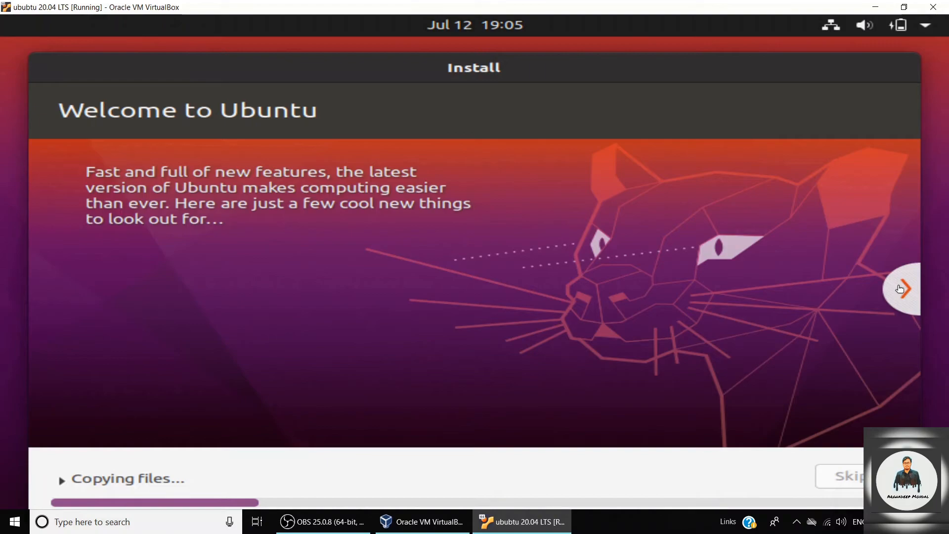
click(62, 480)
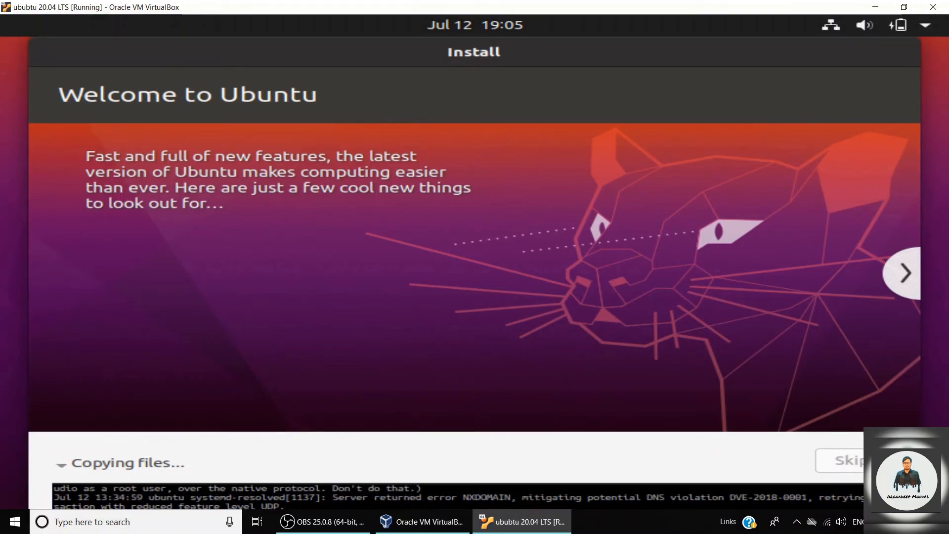
click(849, 459)
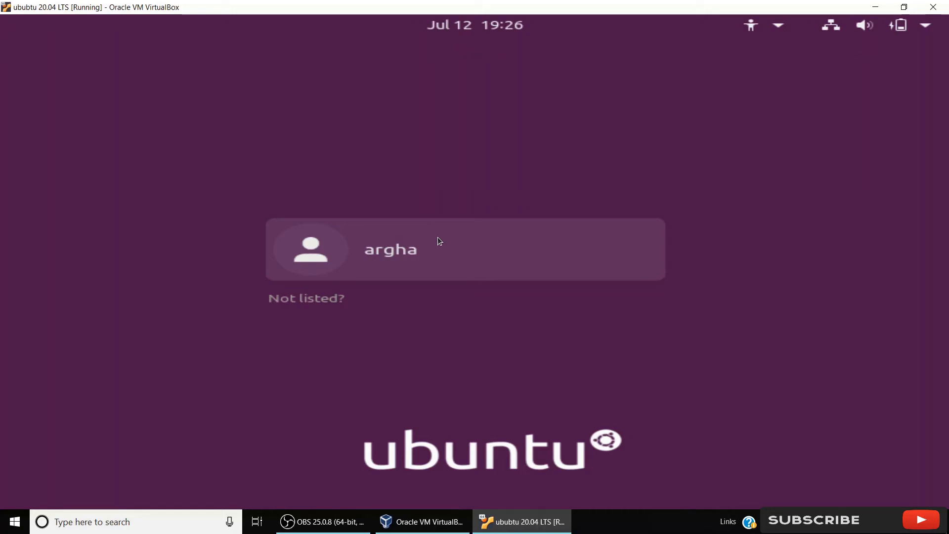
Log in to the Ubuntu account with its password.
click(437, 236)
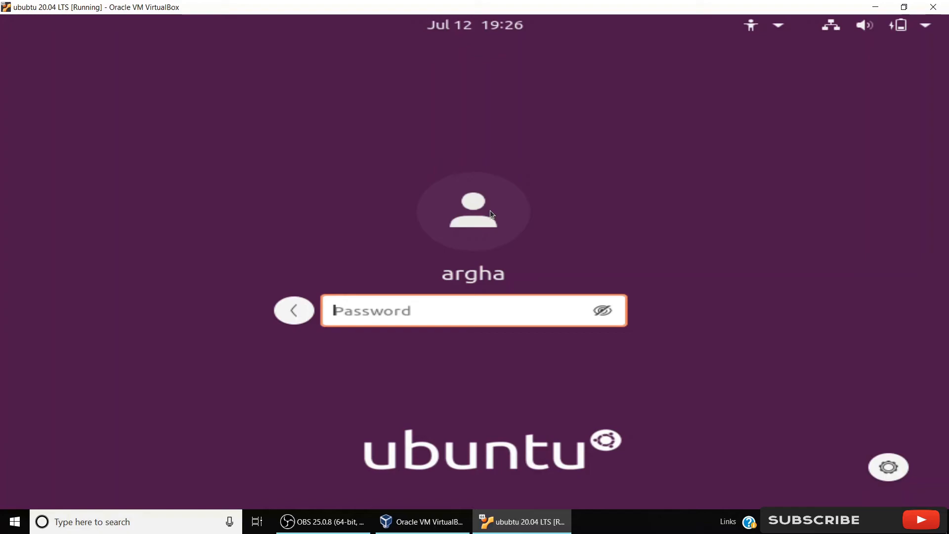
text(•••••••)
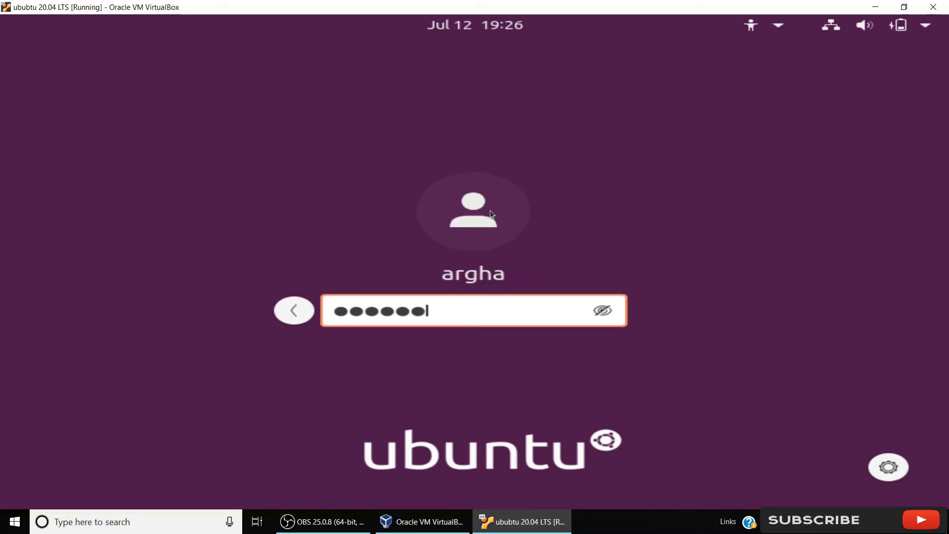
key(Return)
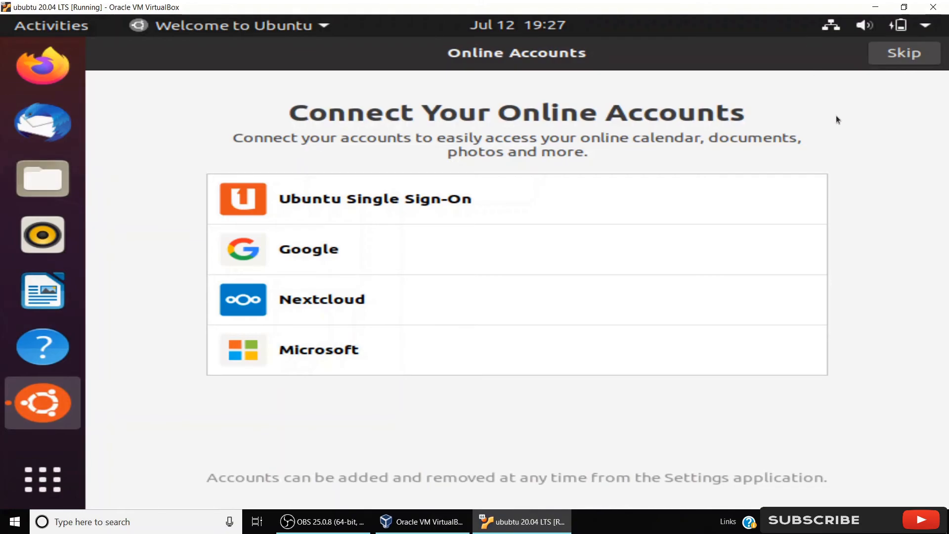
Skip online accounts, pass Livepatch and system info, leave Location Services off, and finish the welcome wizard.
click(906, 54)
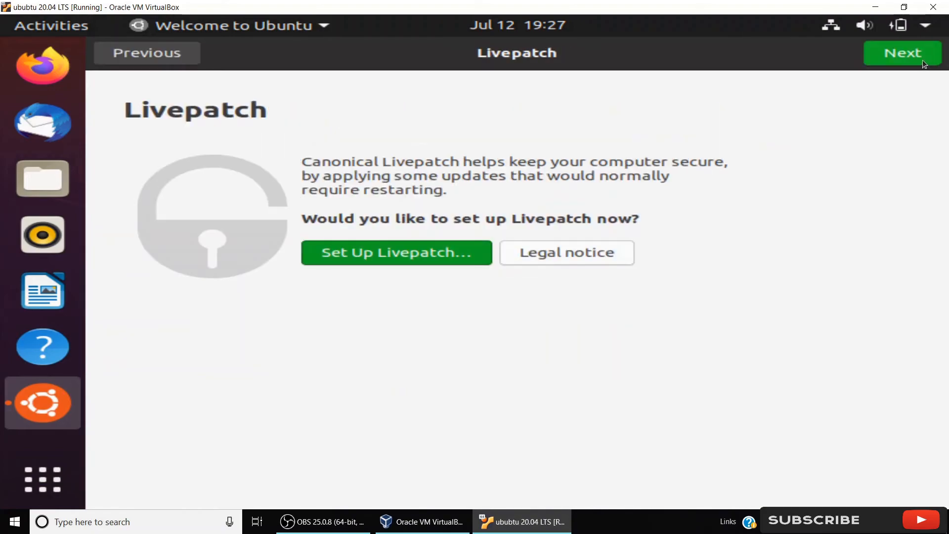
click(919, 60)
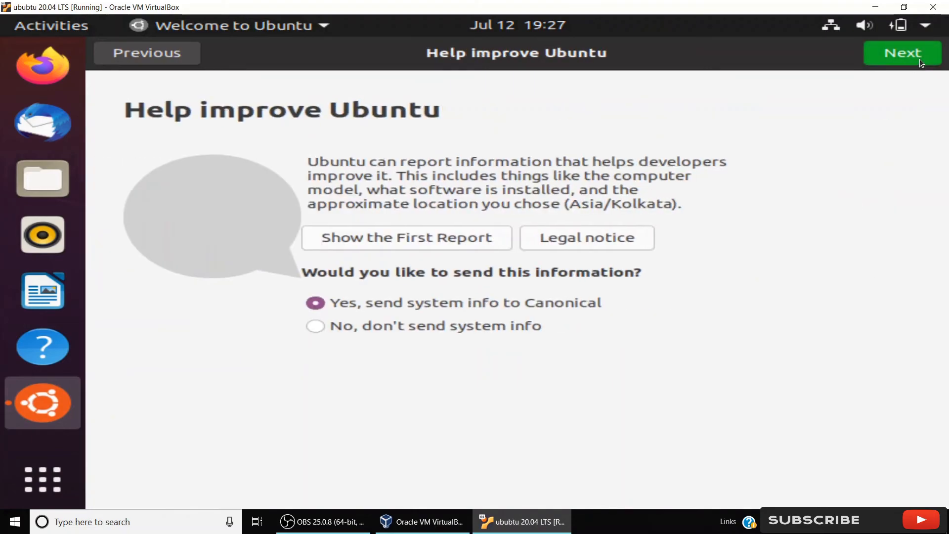
click(919, 58)
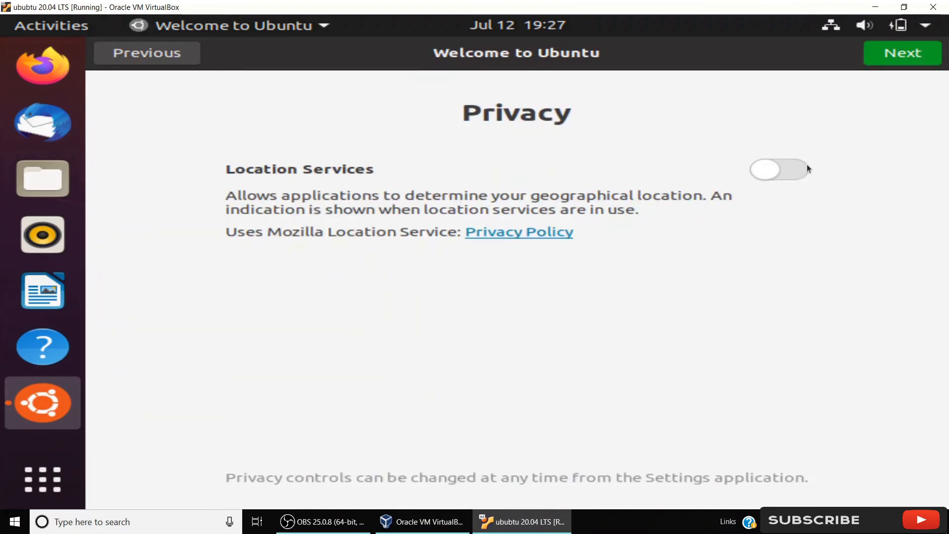
click(796, 168)
click(796, 171)
click(906, 63)
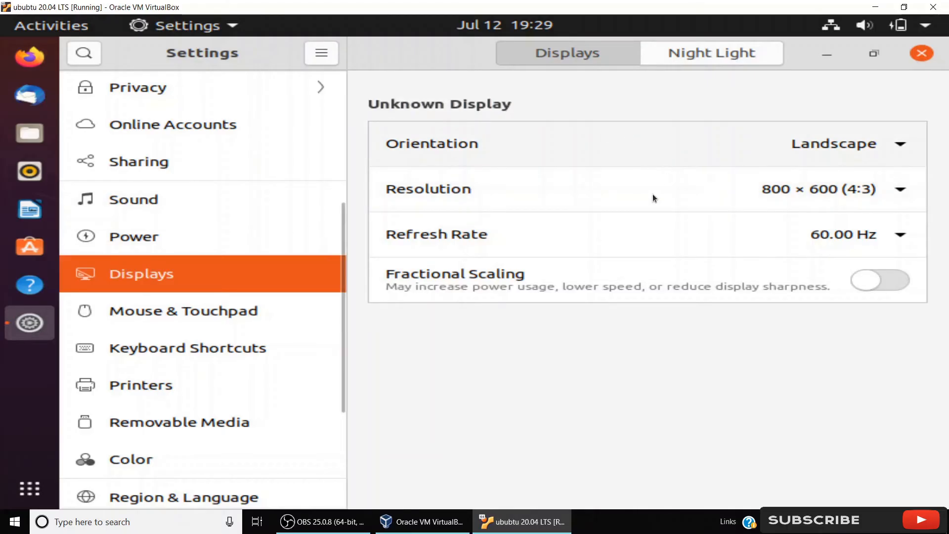
Set the screen resolution to 1024 × 768, apply it and keep the changes.
click(876, 187)
drag(876, 186, 895, 363)
click(758, 315)
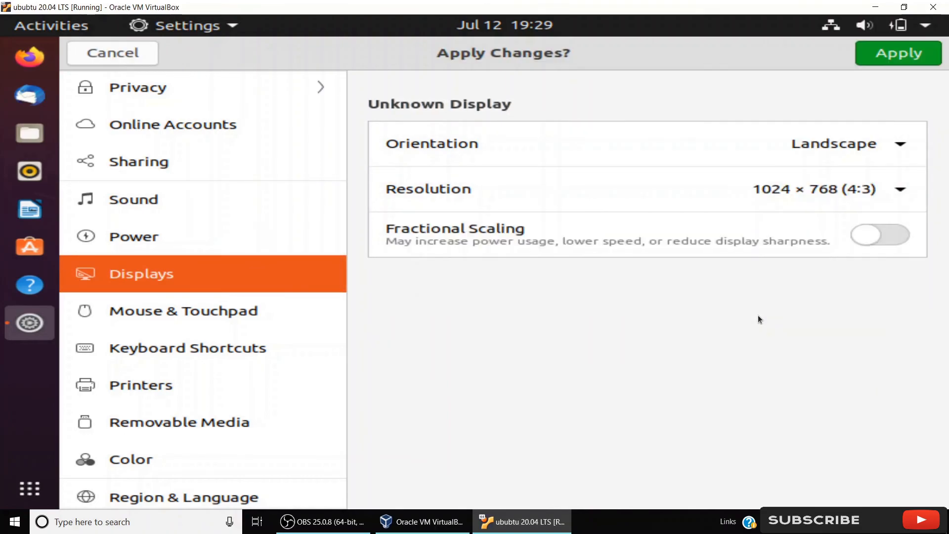
click(899, 53)
mouse_move(422, 522)
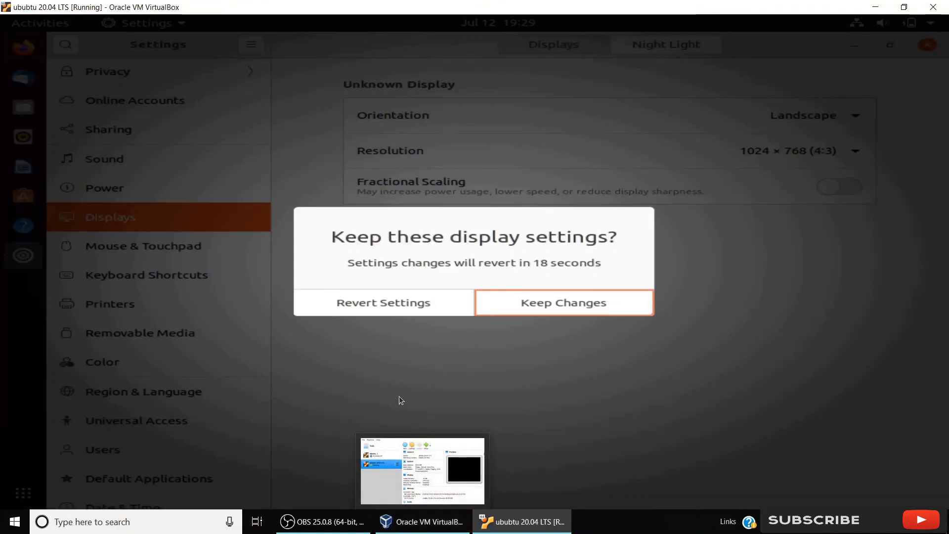
click(519, 304)
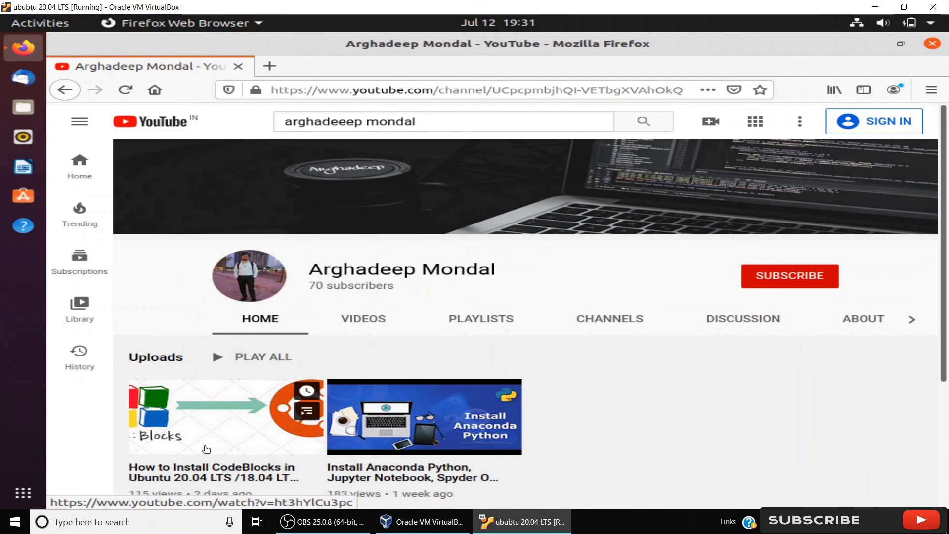
Close the Firefox window and power off the Ubuntu virtual machine.
click(206, 447)
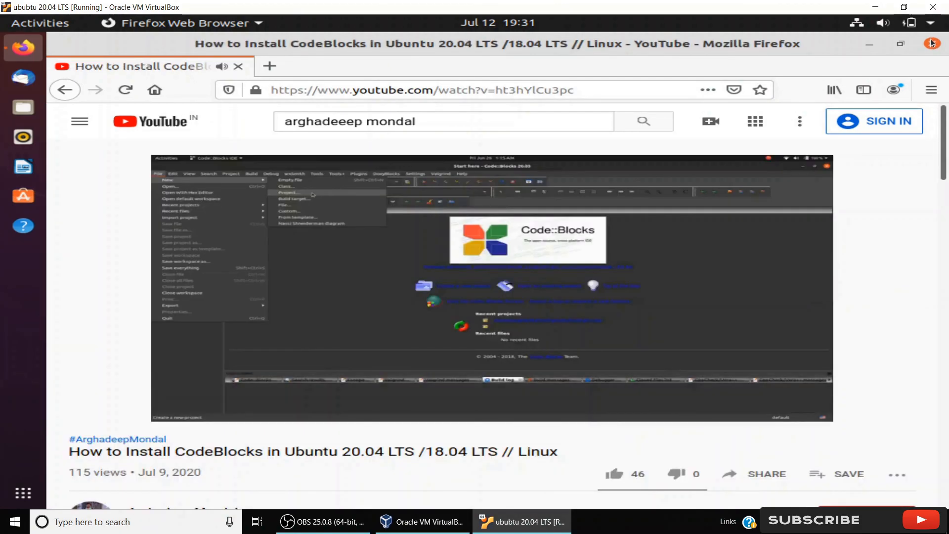
click(932, 44)
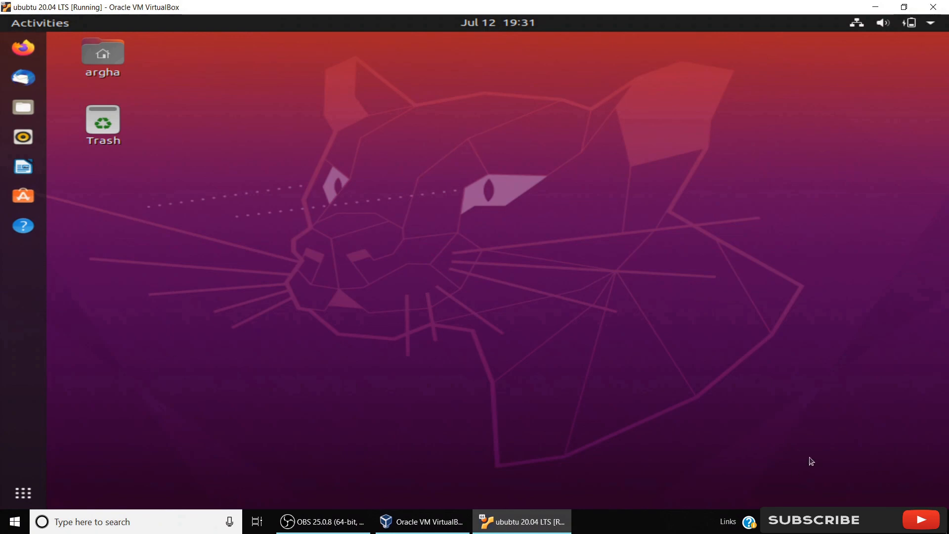
click(930, 23)
click(764, 177)
click(719, 246)
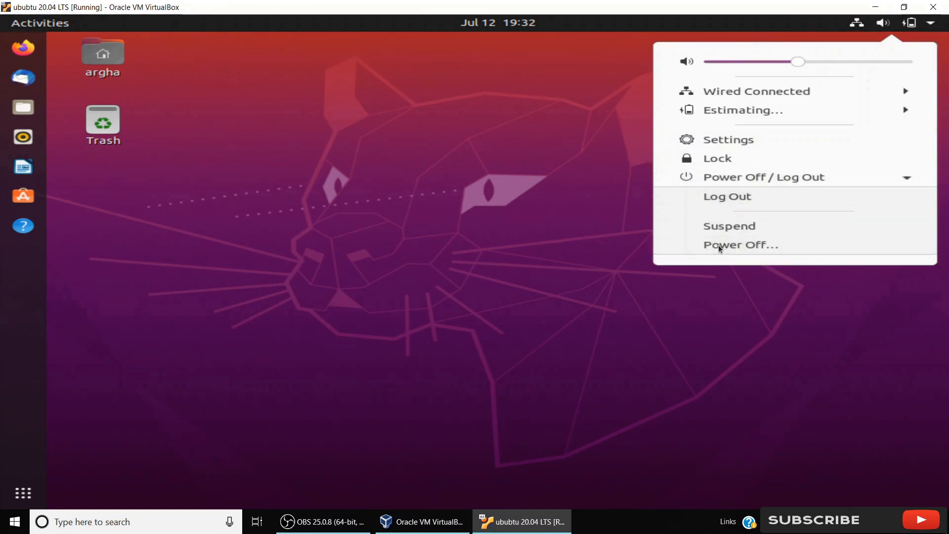